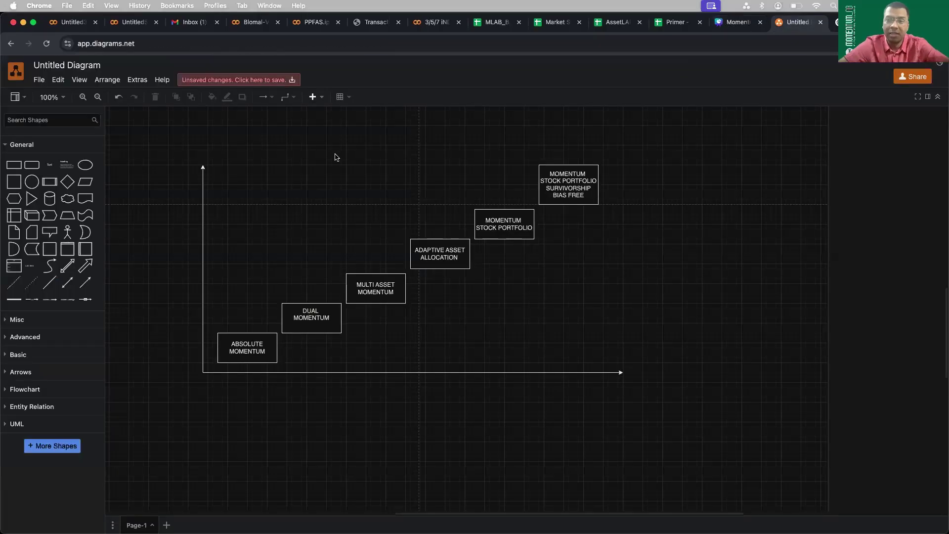
# Step: Select the ABSOLUTE MOMENTUM and then the DUAL MOMENTUM boxes on the draw.io staircase while explaining them
pyautogui.scroll(1, 300, 157)
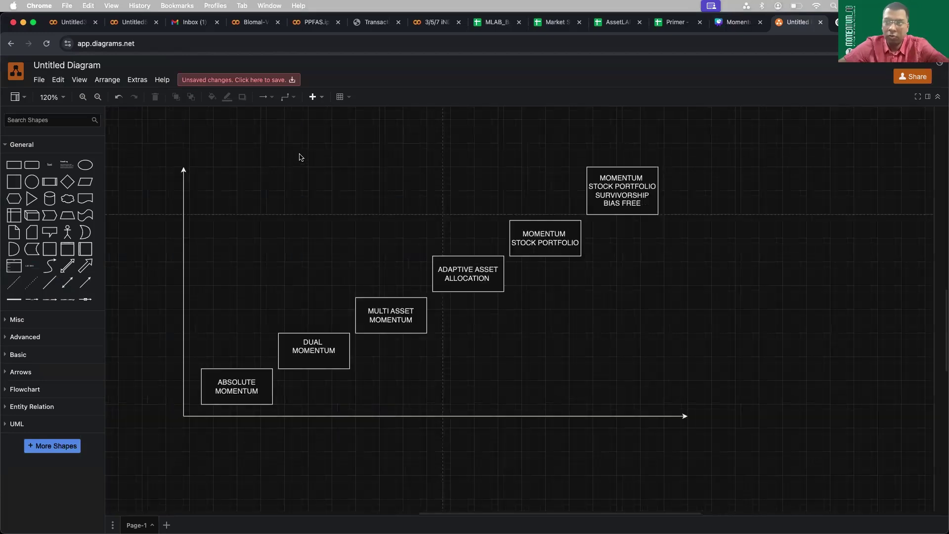
pyautogui.scroll(1, 301, 157)
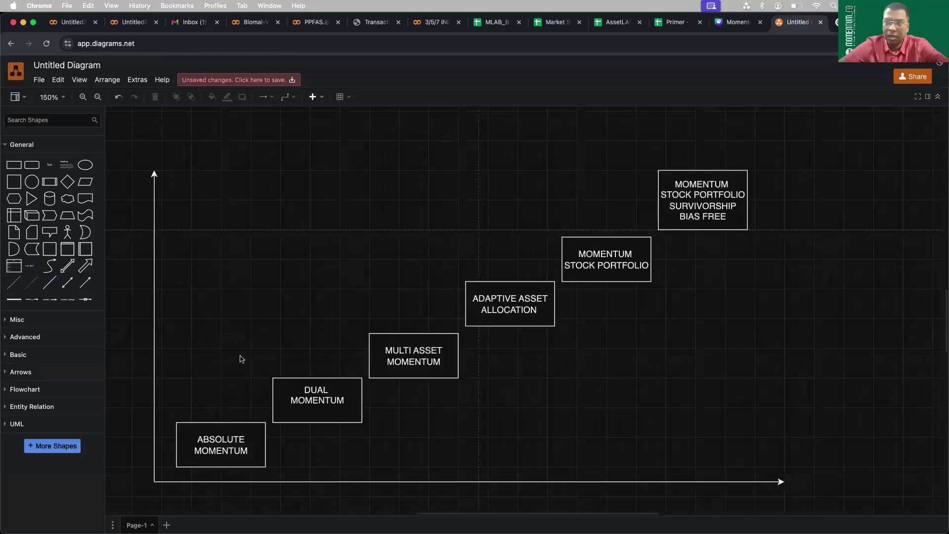
pyautogui.click(236, 437)
pyautogui.click(223, 363)
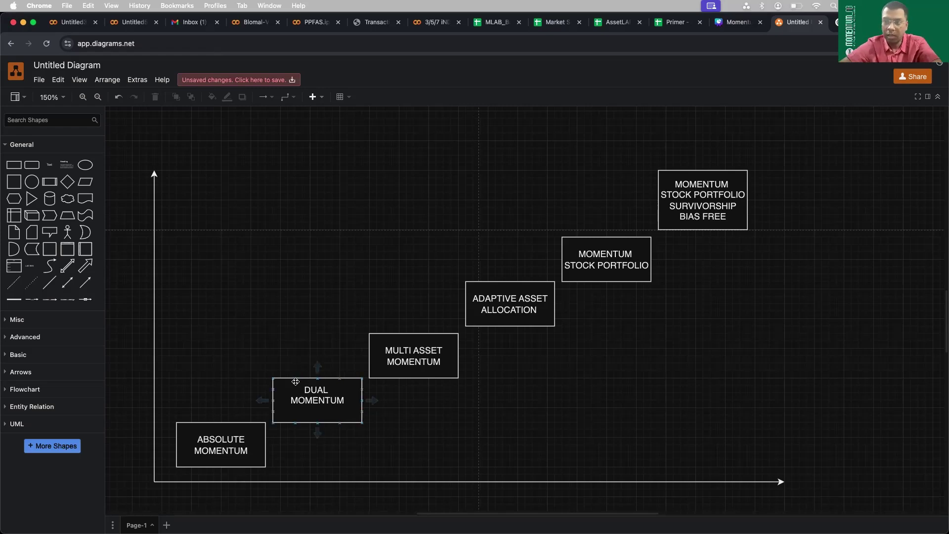
pyautogui.click(212, 447)
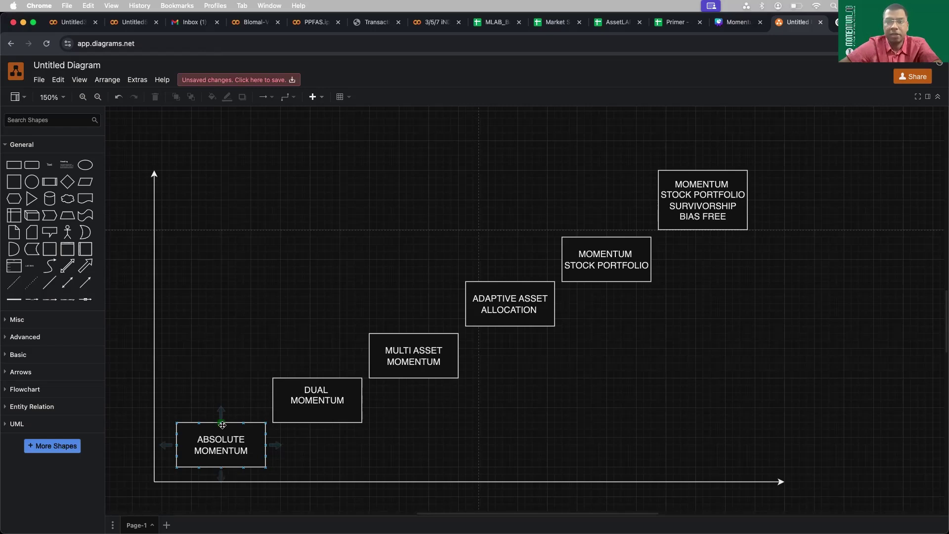
pyautogui.click(225, 400)
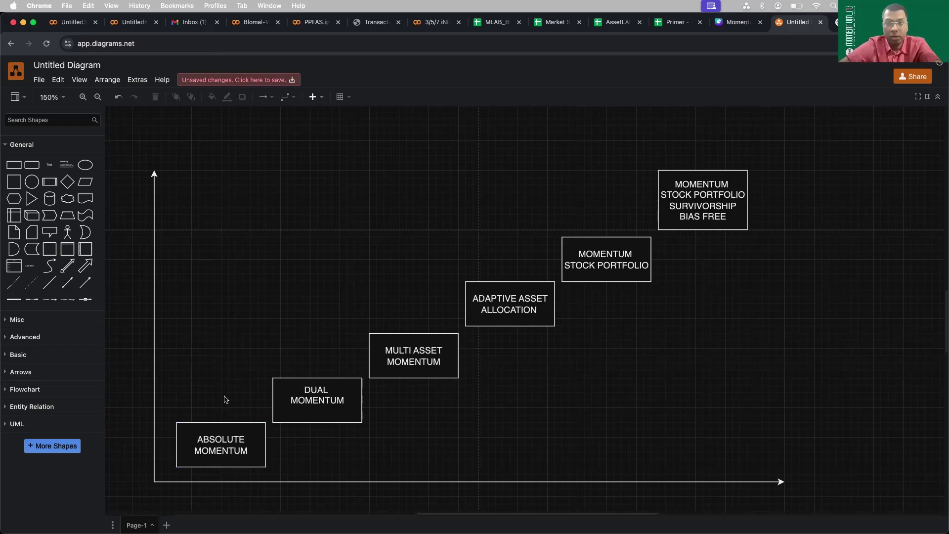
pyautogui.click(230, 427)
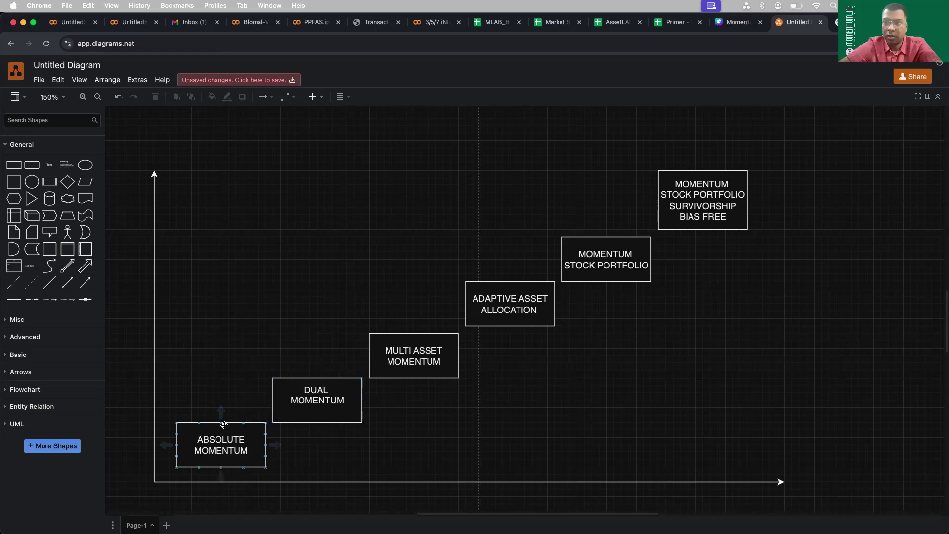
pyautogui.click(305, 379)
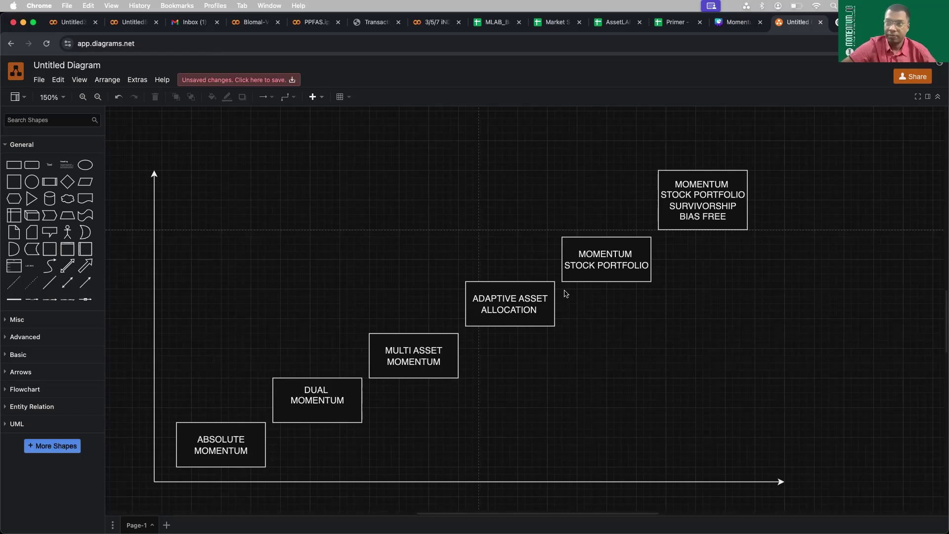
# Step: Insert a straight line, then drag its lower end upward and its other end down and right
pyautogui.click(50, 283)
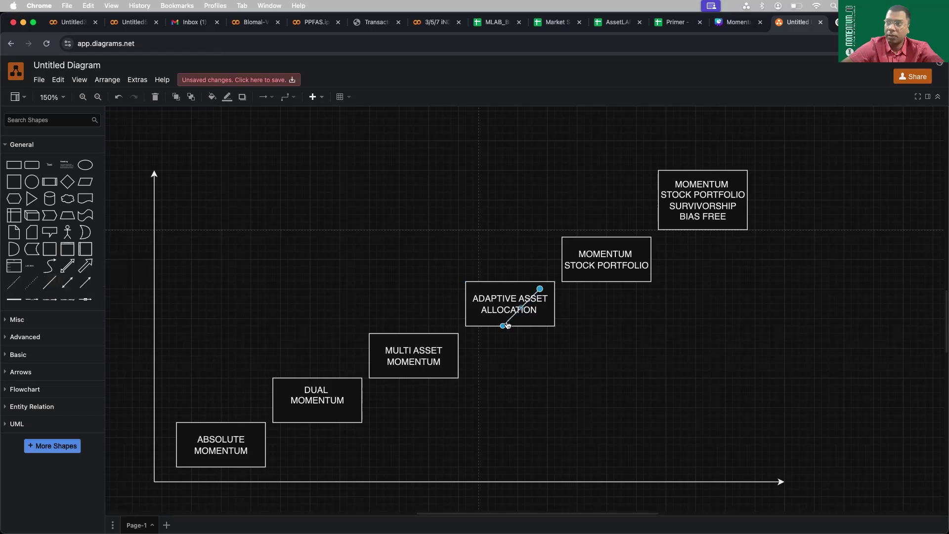
pyautogui.moveTo(503, 326); pyautogui.dragTo(503, 252)
pyautogui.moveTo(540, 288); pyautogui.dragTo(600, 303)
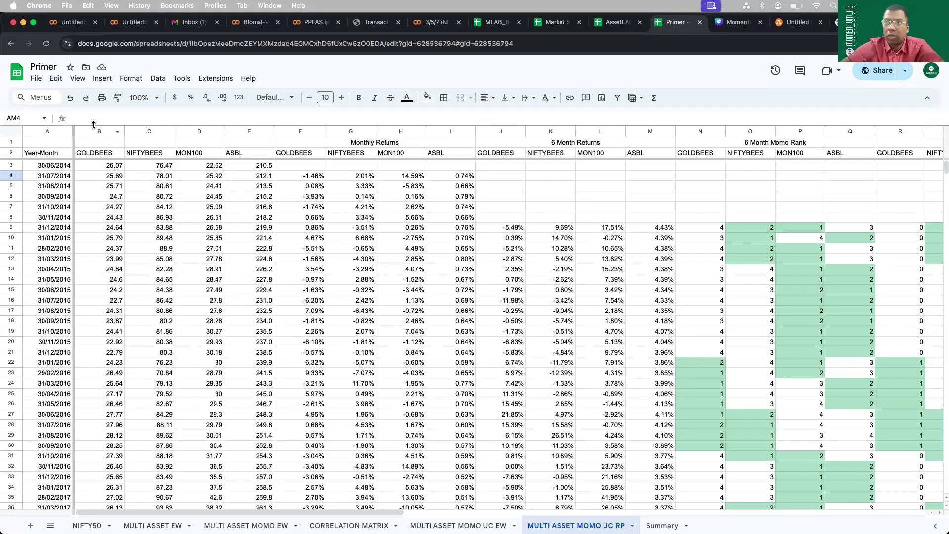
# Step: Point out the GOLDBEES, NIFTYBEES, MON100 and ASBL column headings in turn
pyautogui.click(98, 154)
pyautogui.click(156, 154)
pyautogui.click(204, 153)
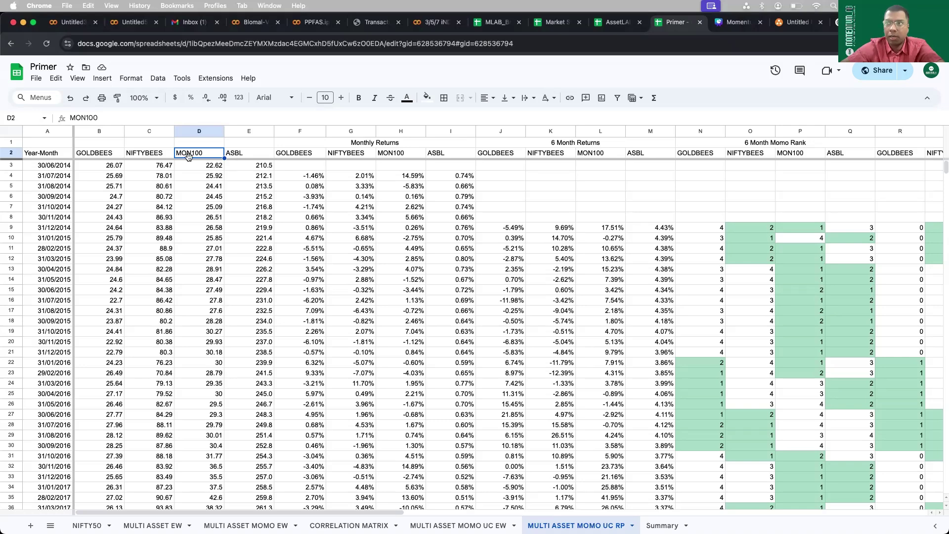
pyautogui.click(237, 156)
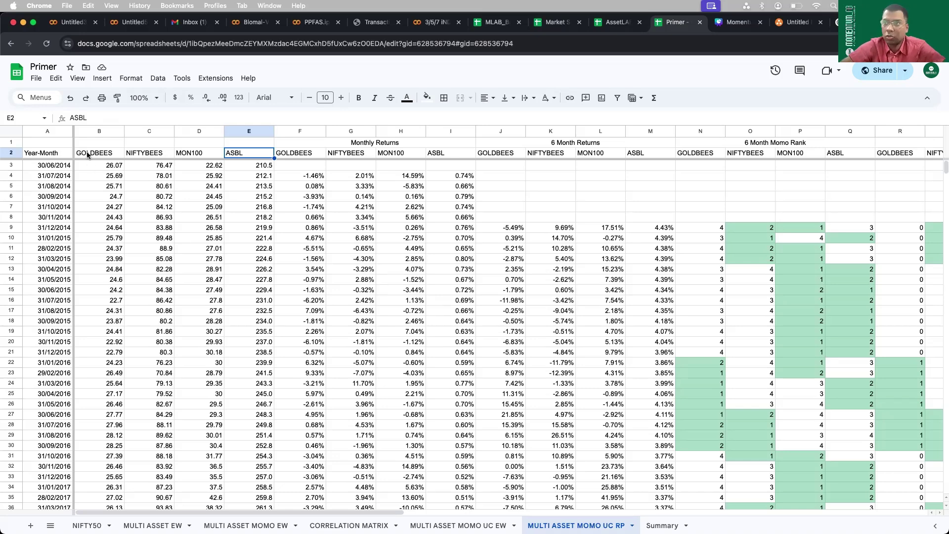
pyautogui.click(87, 152)
pyautogui.click(282, 153)
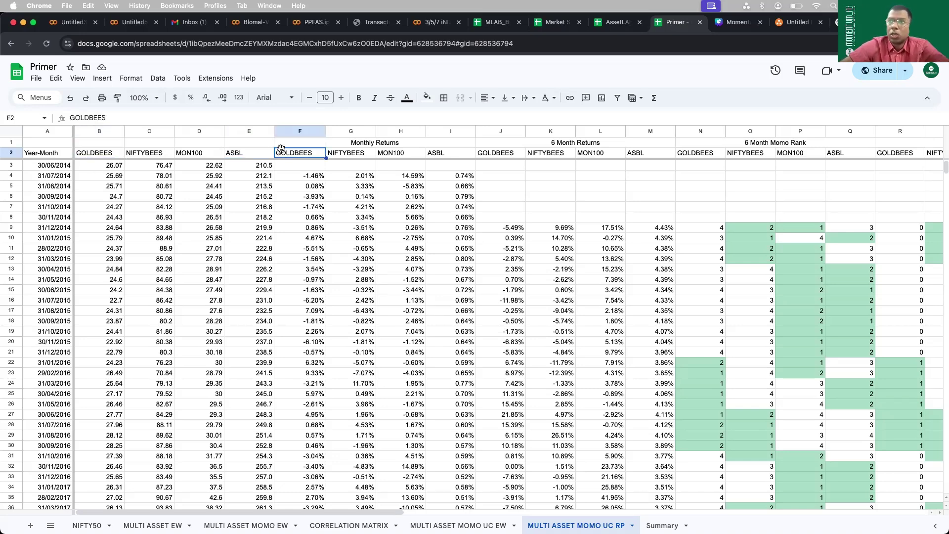
pyautogui.click(97, 154)
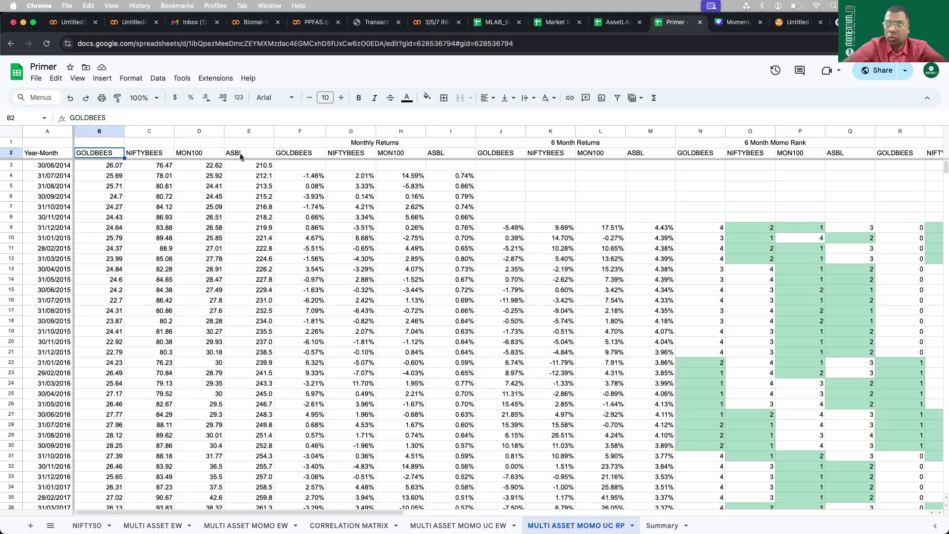
pyautogui.click(298, 176)
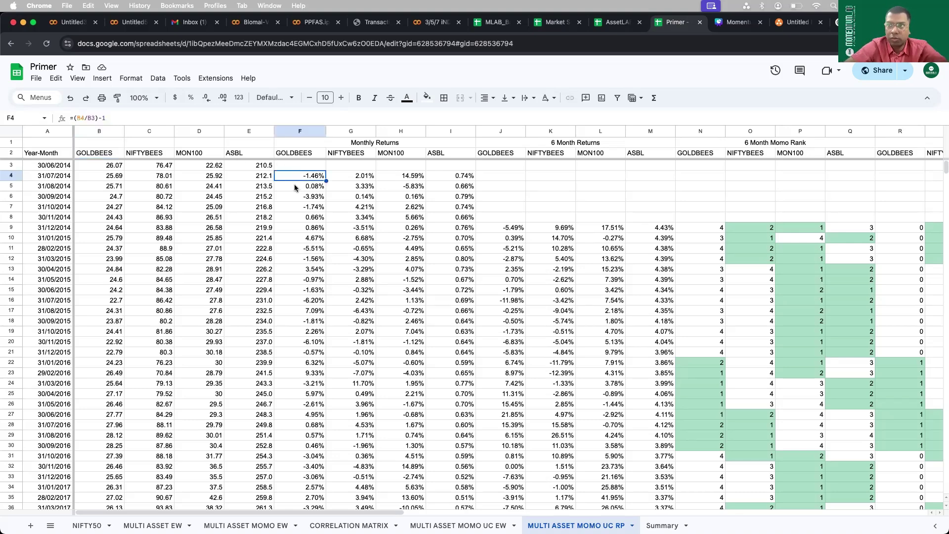
pyautogui.click(103, 164)
pyautogui.click(151, 165)
pyautogui.click(196, 165)
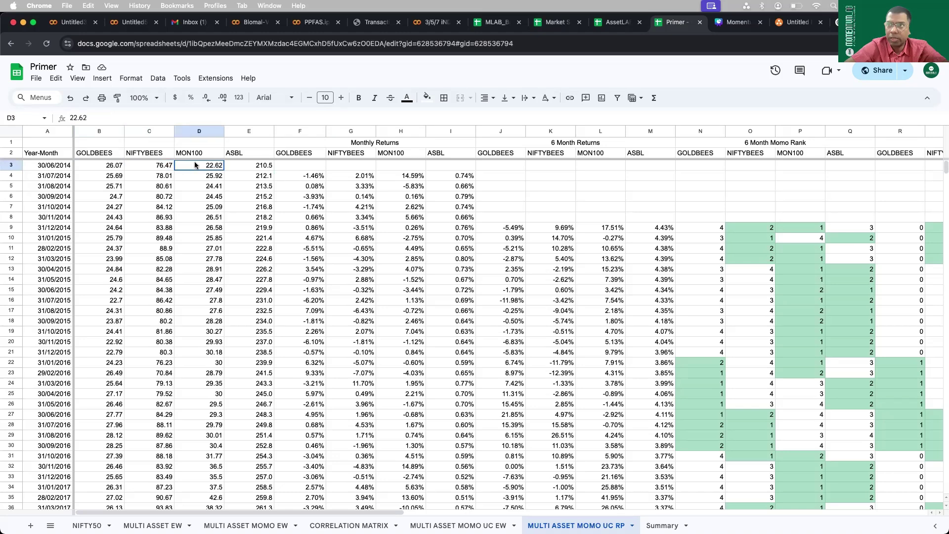
pyautogui.click(244, 163)
pyautogui.click(297, 177)
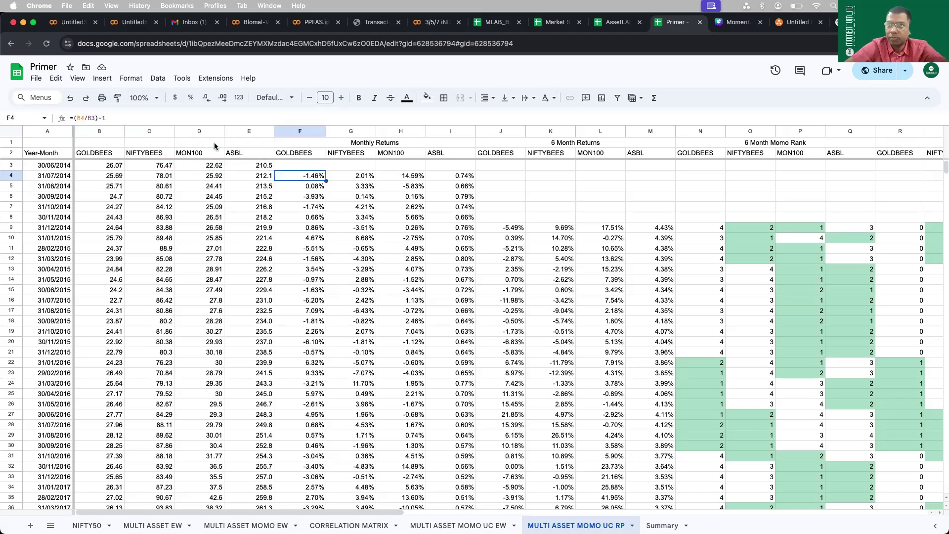
pyautogui.click(458, 176)
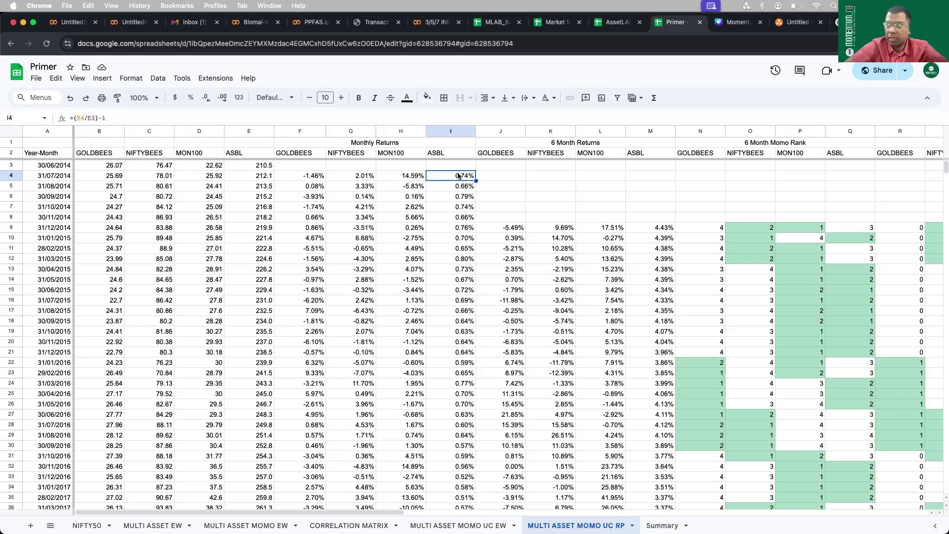
pyautogui.click(511, 229)
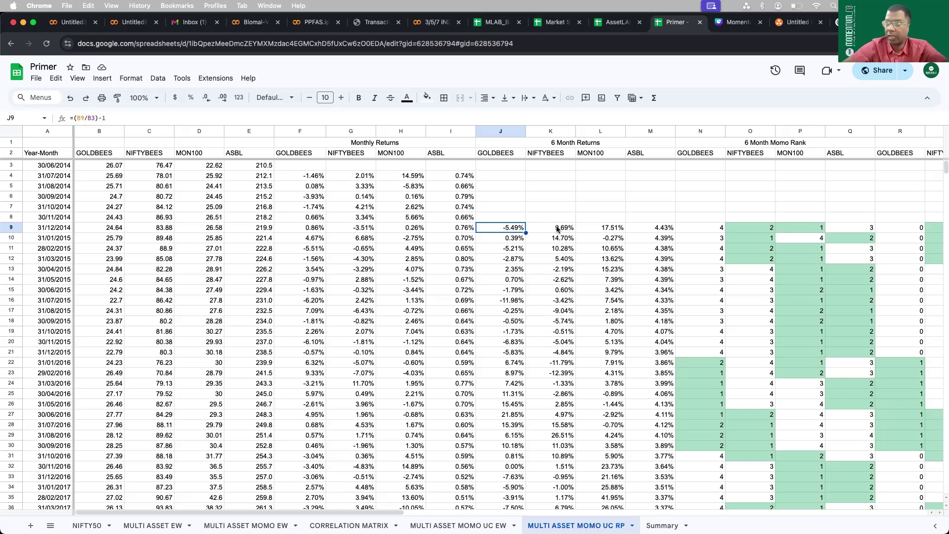
pyautogui.click(556, 228)
pyautogui.click(508, 232)
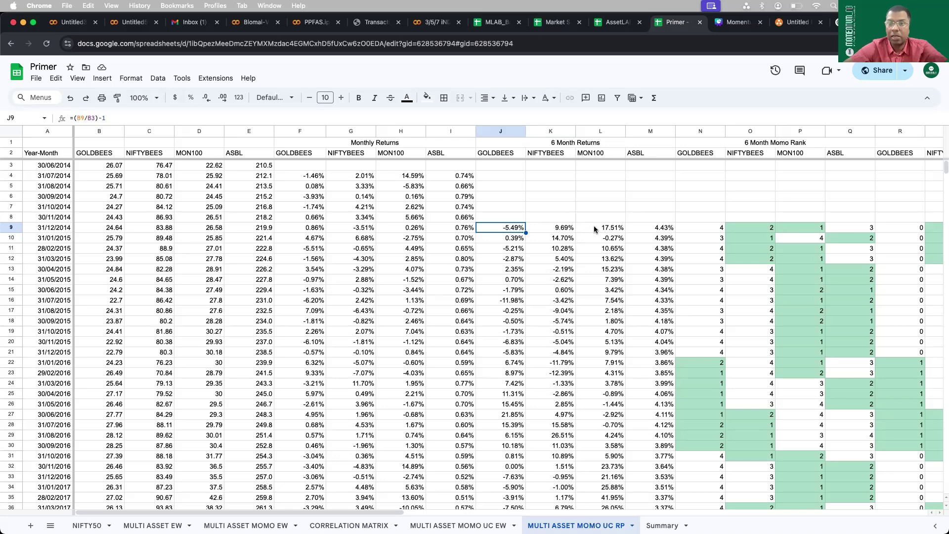
pyautogui.hscroll(5, 595, 228)
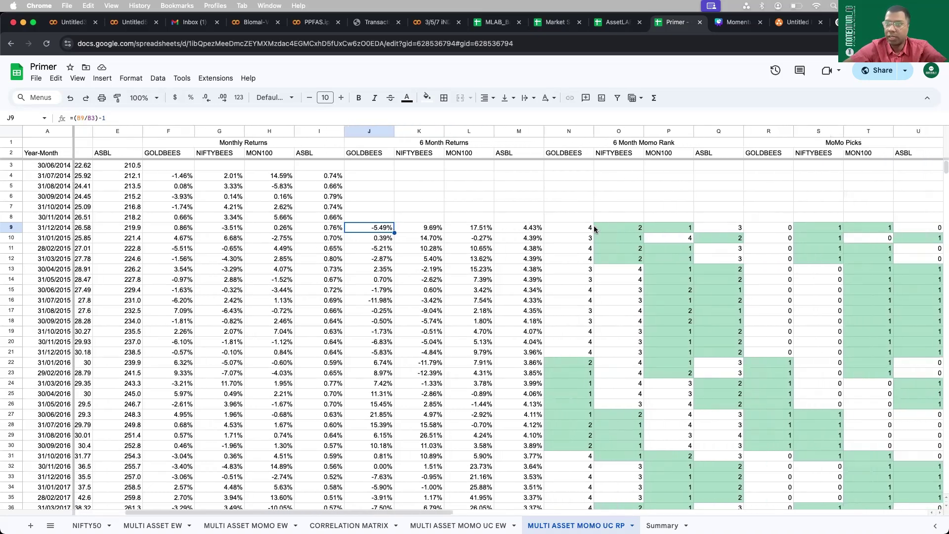
pyautogui.click(574, 228)
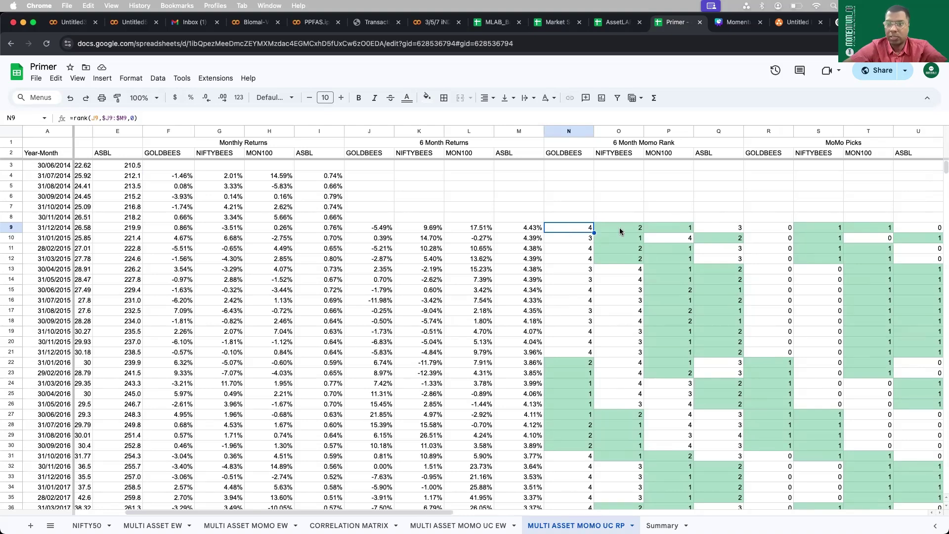
pyautogui.click(665, 228)
pyautogui.moveTo(377, 229); pyautogui.dragTo(499, 227)
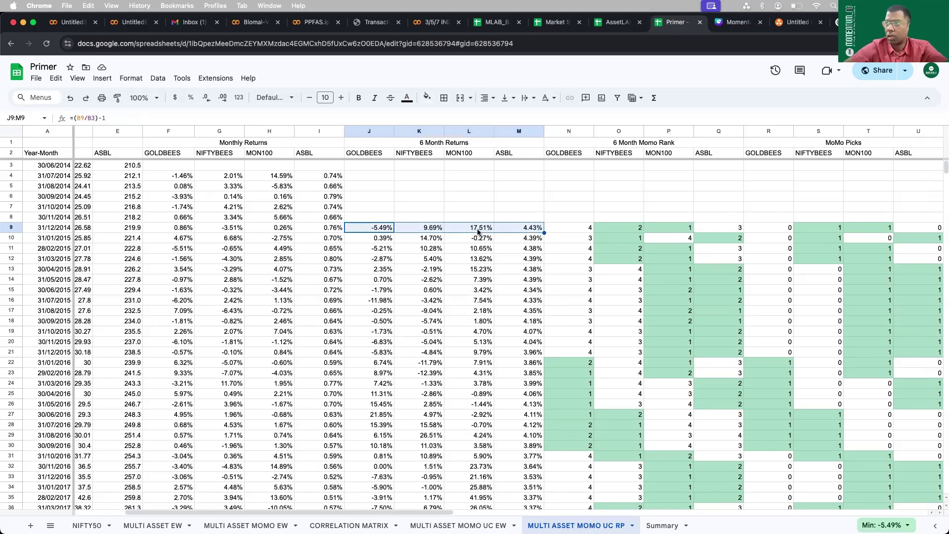
pyautogui.click(664, 227)
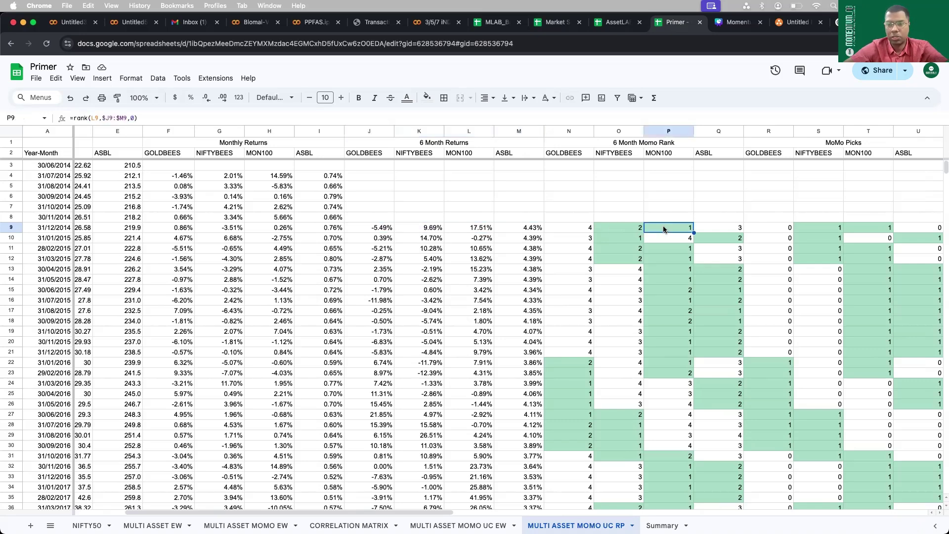
pyautogui.click(423, 232)
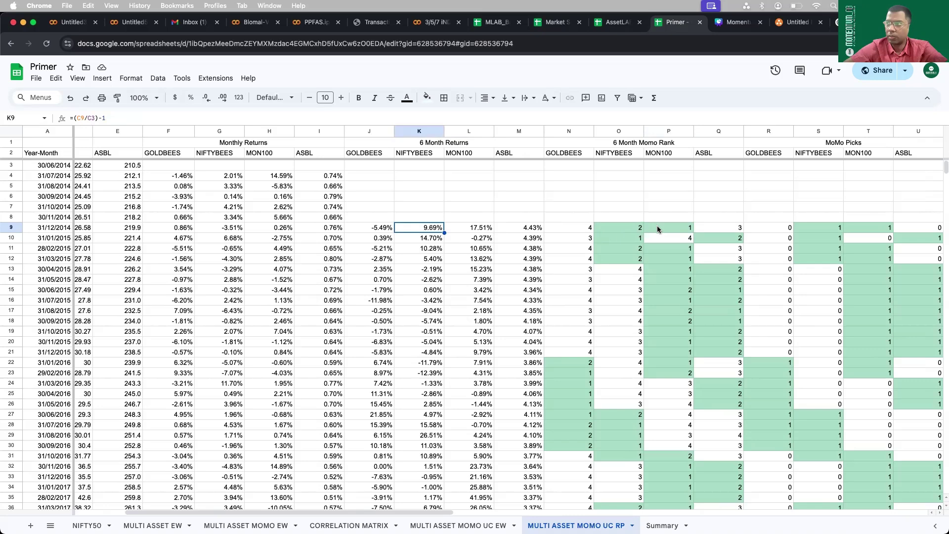
pyautogui.click(622, 228)
pyautogui.click(513, 228)
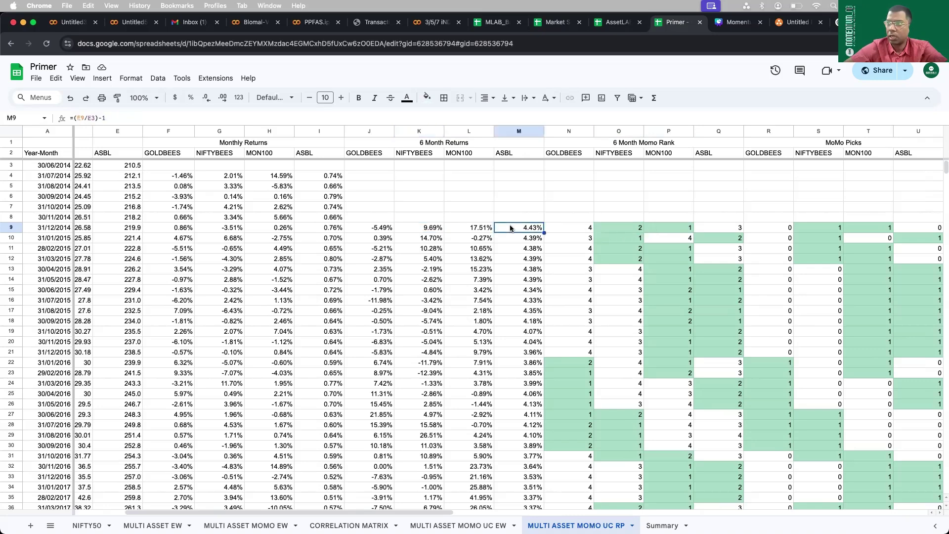
pyautogui.click(732, 227)
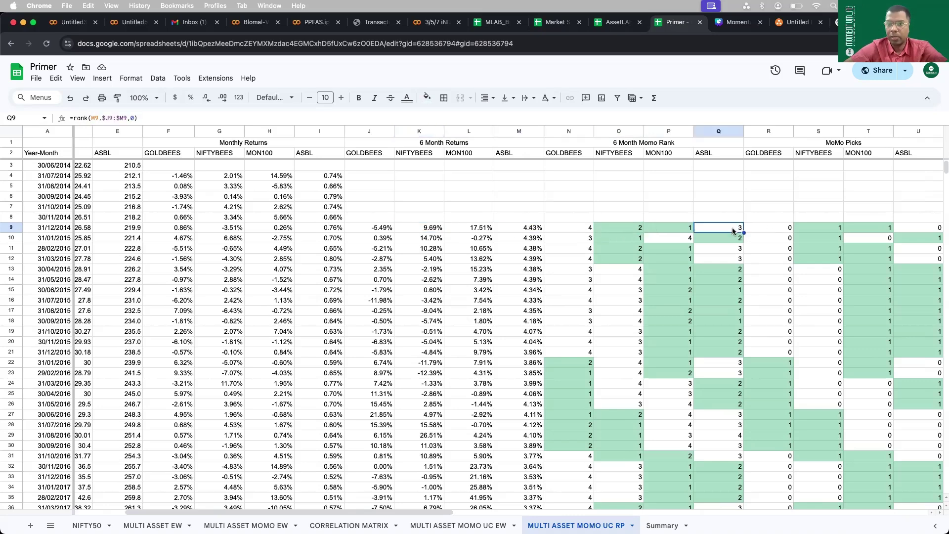
pyautogui.click(384, 231)
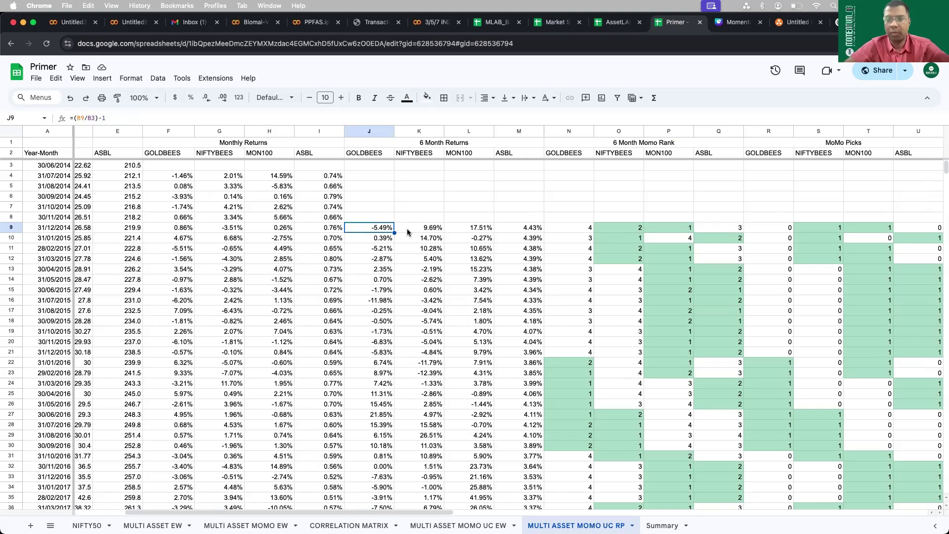
pyautogui.click(574, 230)
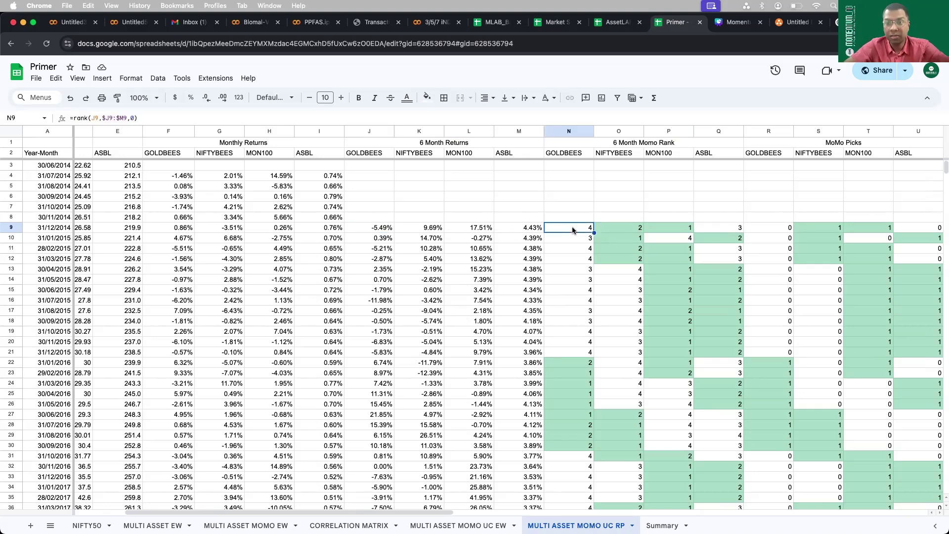
pyautogui.click(91, 117)
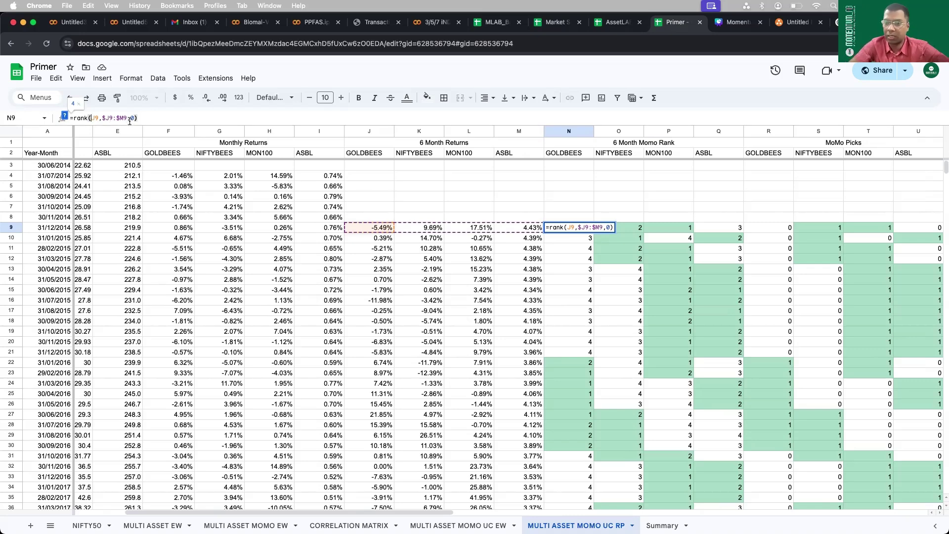
pyautogui.press('Return')
pyautogui.click(578, 227)
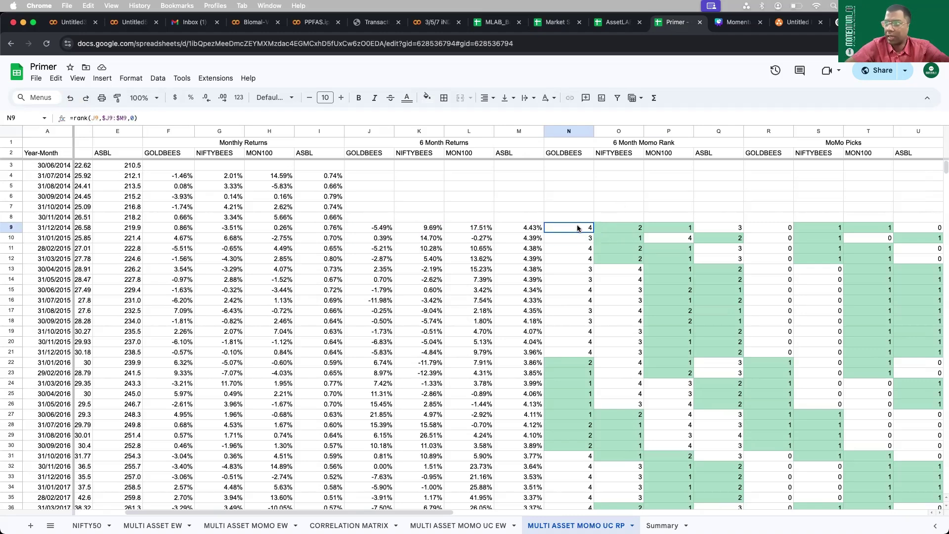
pyautogui.moveTo(578, 227); pyautogui.dragTo(743, 231)
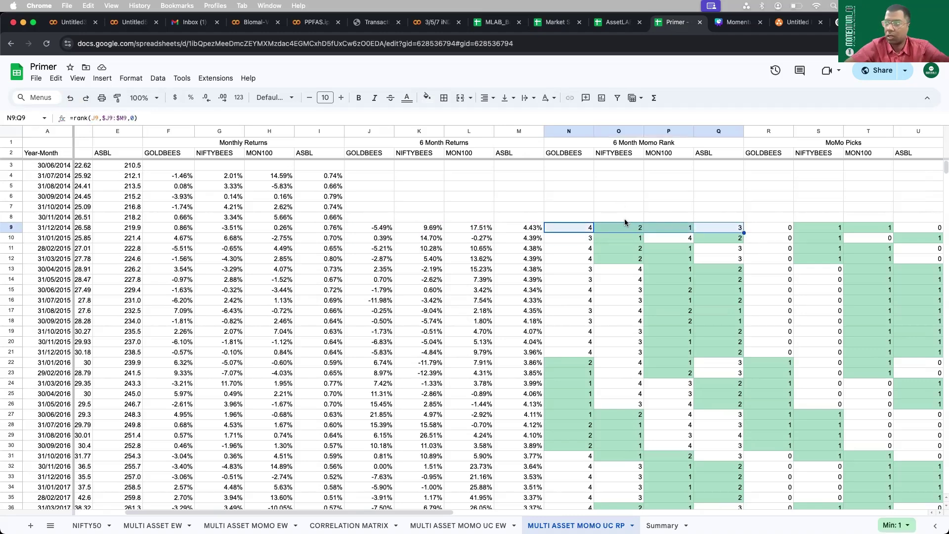
pyautogui.scroll(-1, 589, 327)
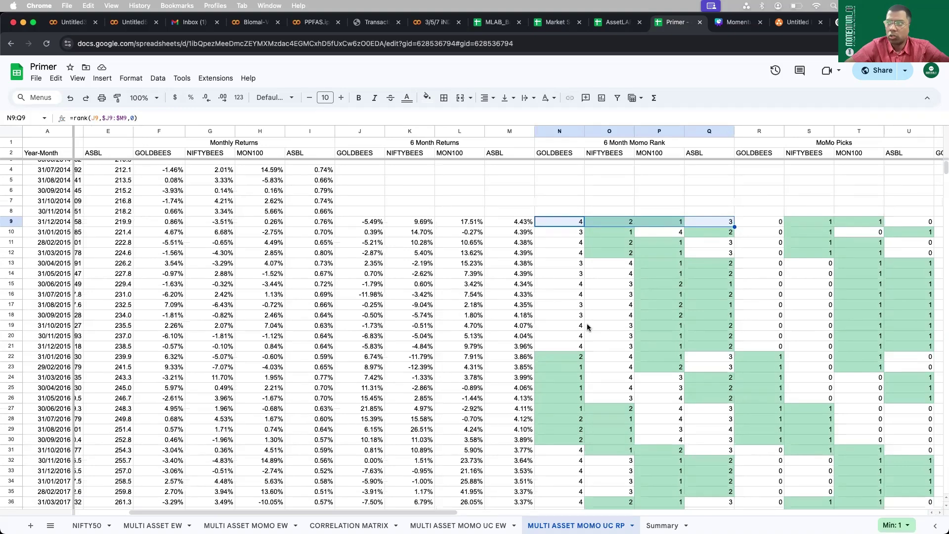
pyautogui.hscroll(2, 589, 327)
pyautogui.scroll(-1, 588, 326)
pyautogui.moveTo(516, 131); pyautogui.dragTo(661, 129)
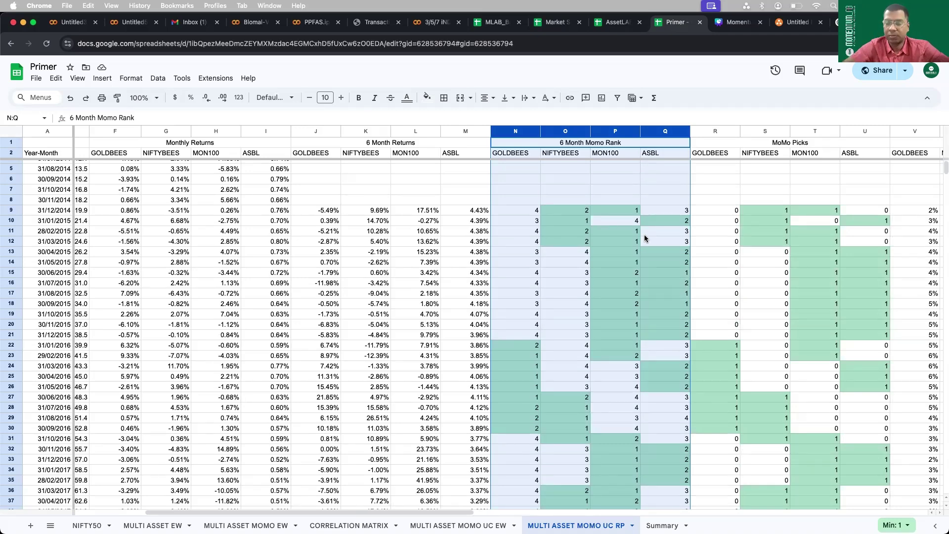
pyautogui.scroll(-5, 579, 258)
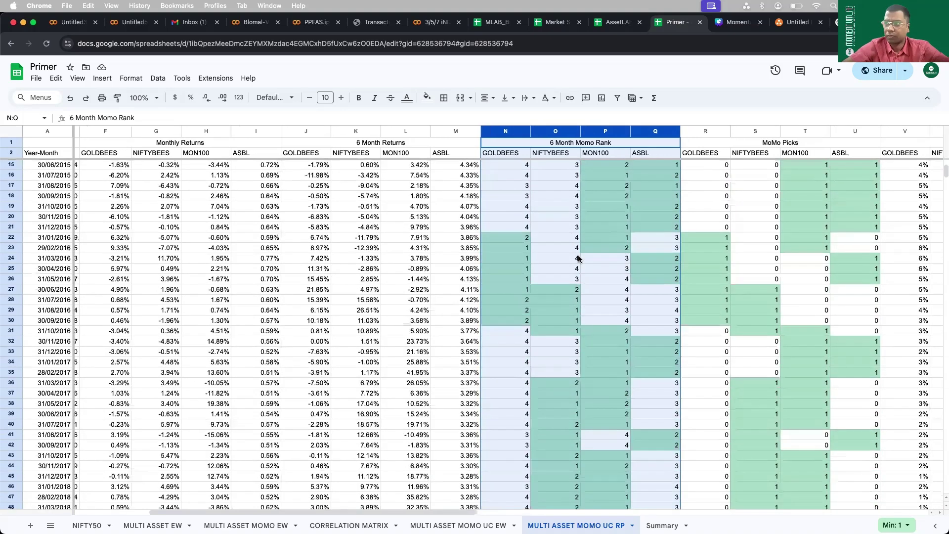
pyautogui.scroll(4, 543, 219)
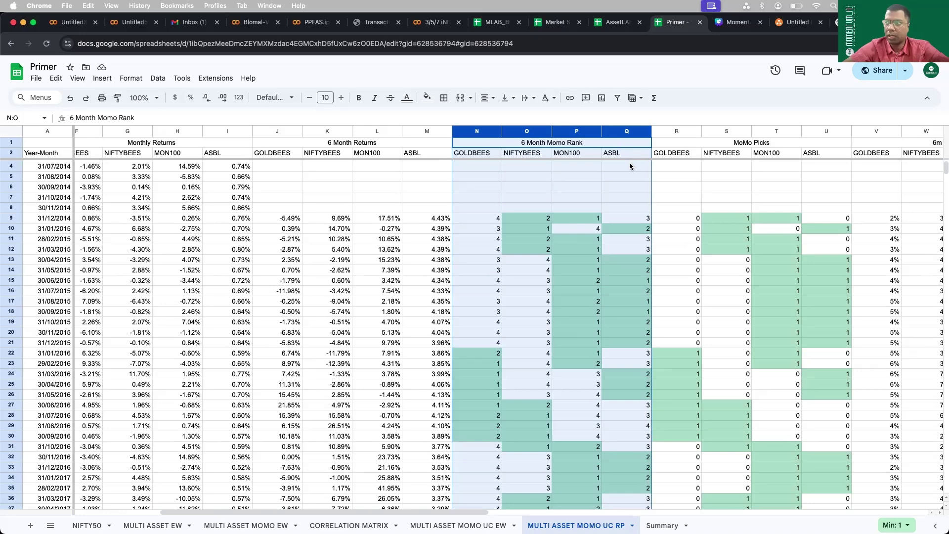
pyautogui.scroll(-5, 574, 213)
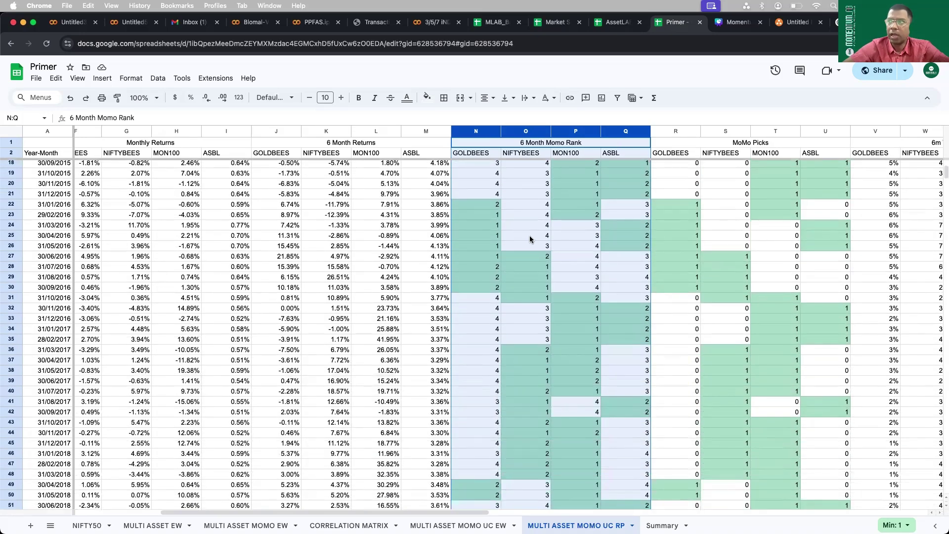
pyautogui.scroll(-1, 534, 281)
pyautogui.scroll(-1, 534, 280)
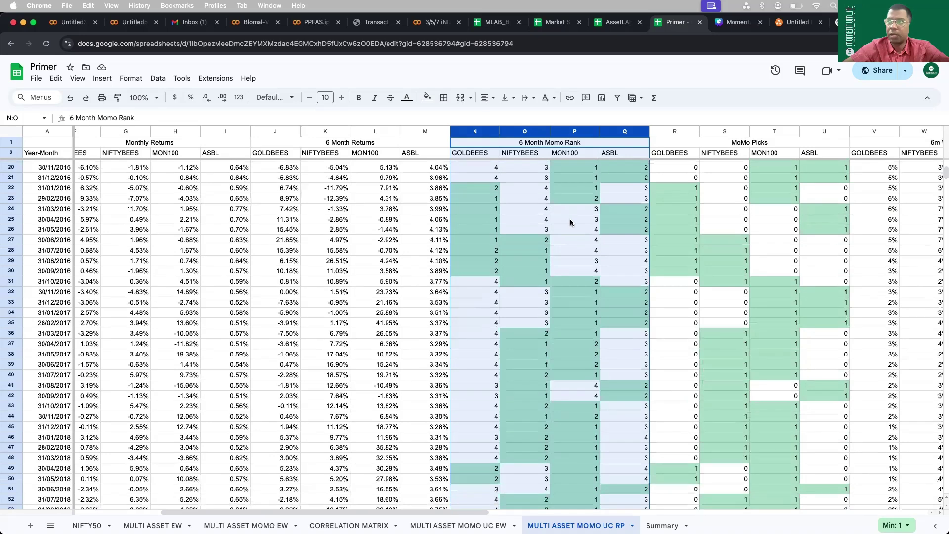
pyautogui.scroll(-2, 572, 223)
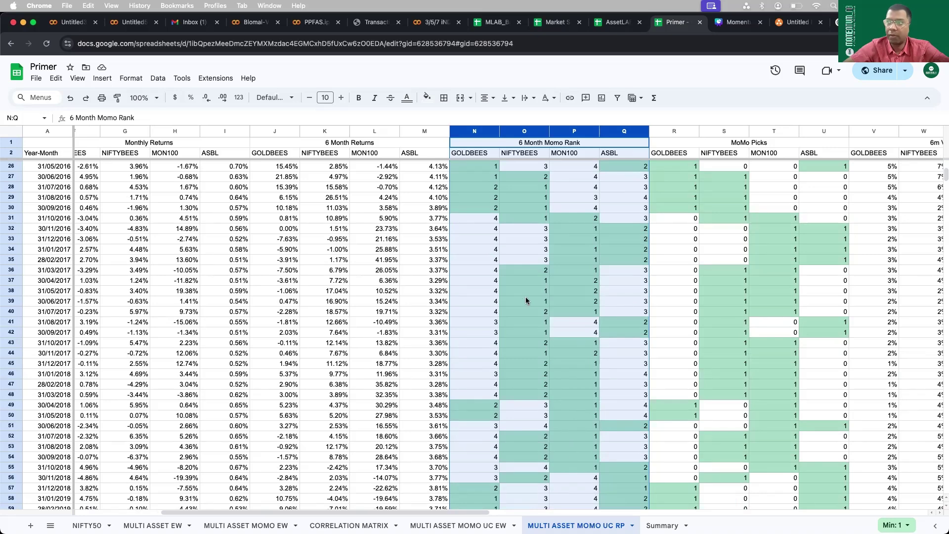
pyautogui.scroll(-8, 519, 314)
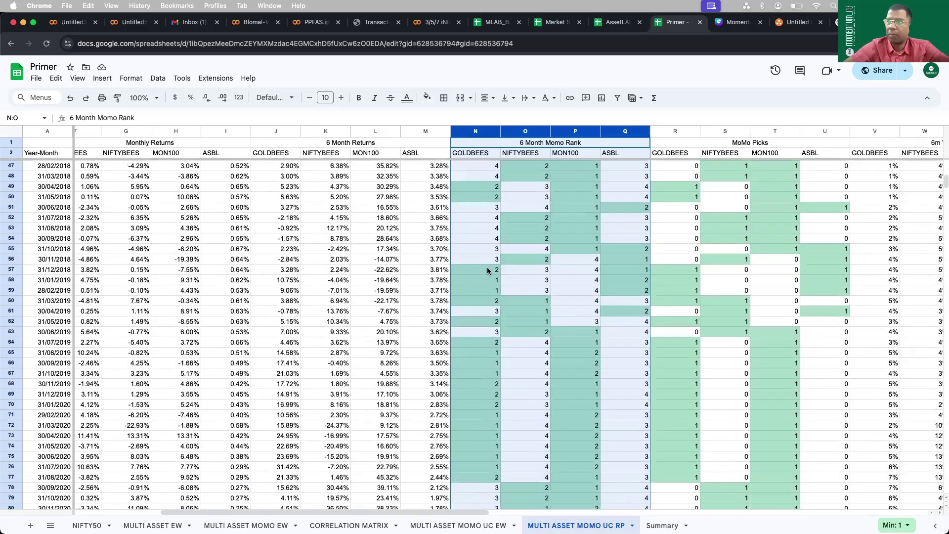
pyautogui.scroll(-1, 490, 272)
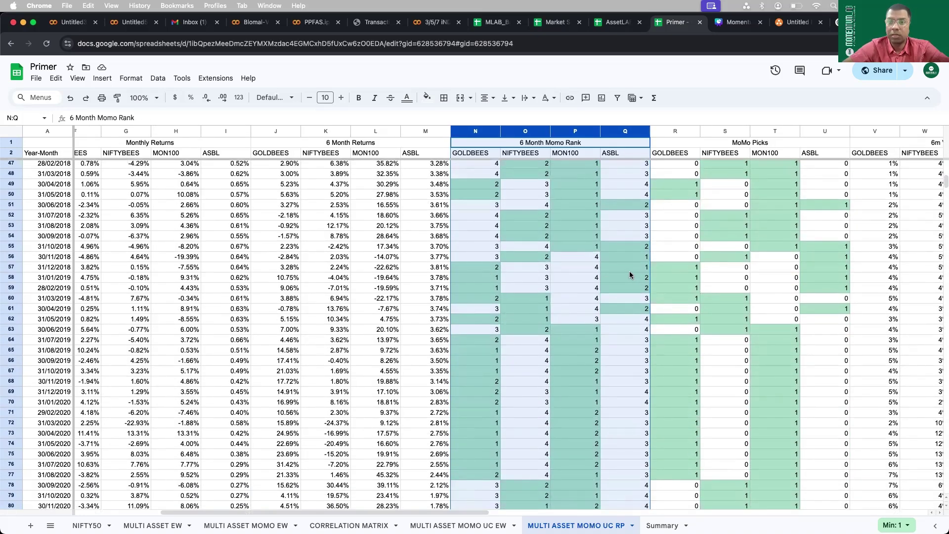
pyautogui.scroll(2, 606, 274)
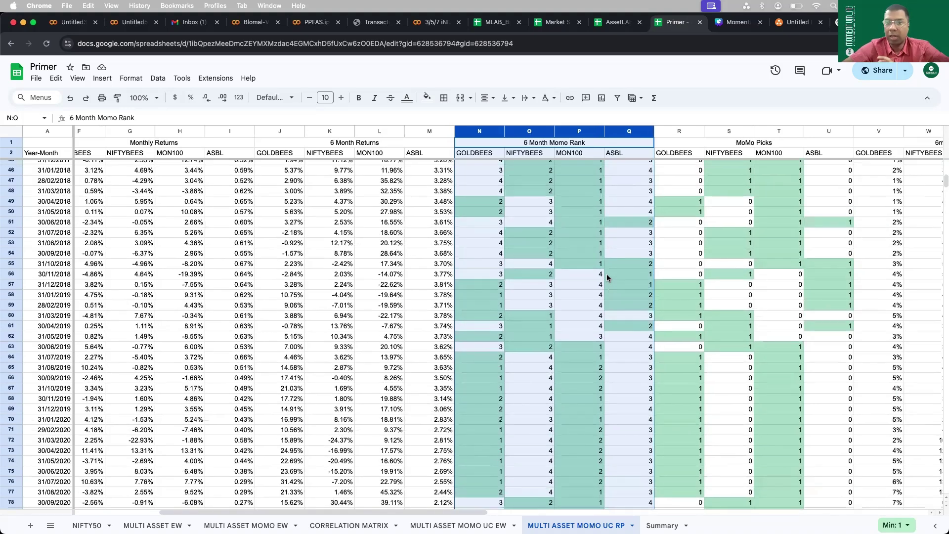
pyautogui.scroll(2, 608, 277)
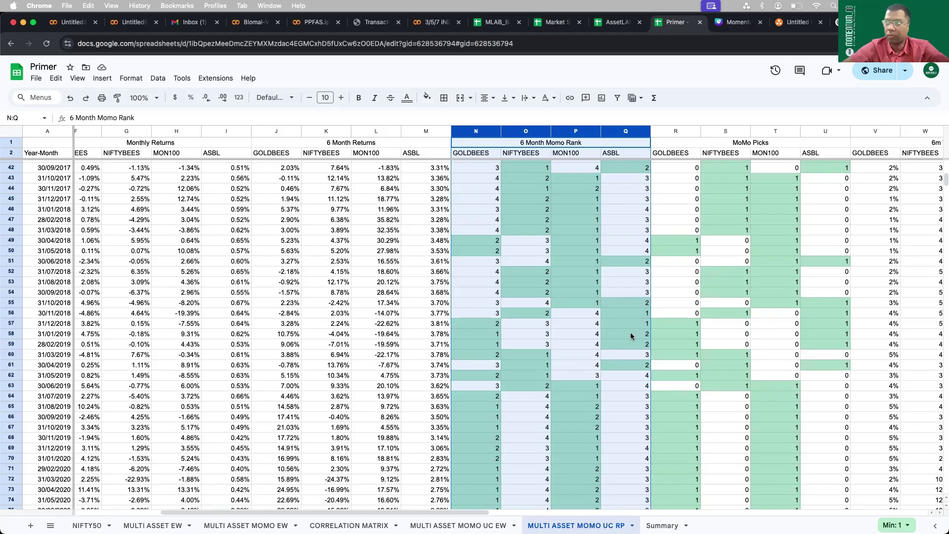
pyautogui.scroll(-5, 631, 336)
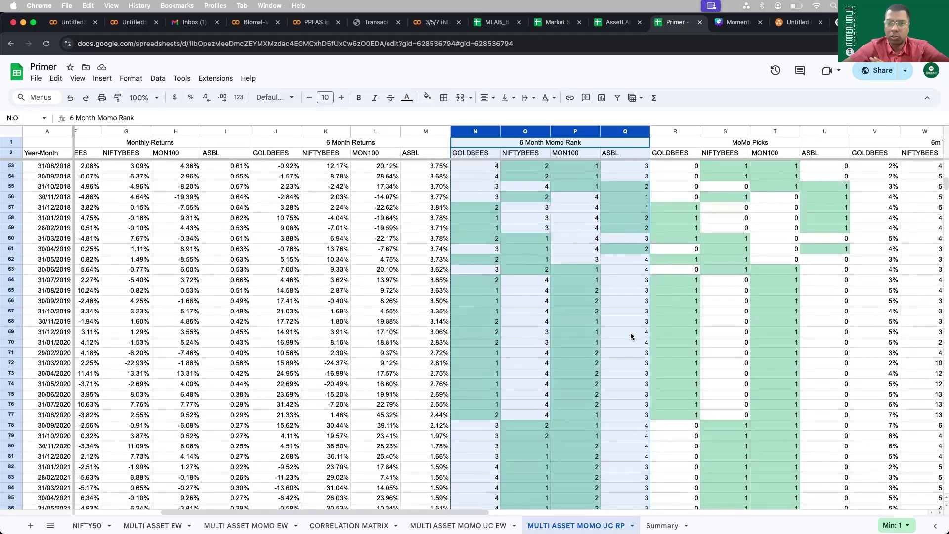
pyautogui.scroll(-1, 614, 321)
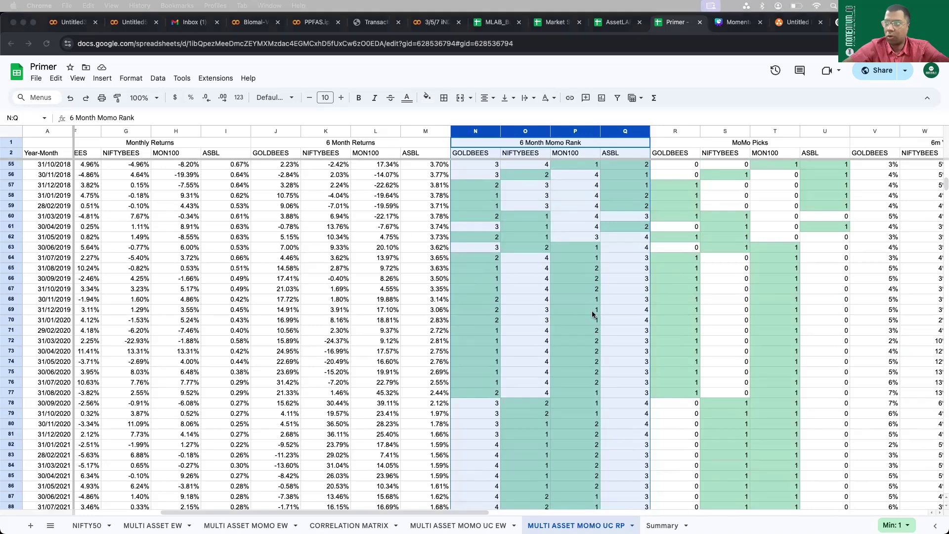
pyautogui.scroll(-3, 472, 289)
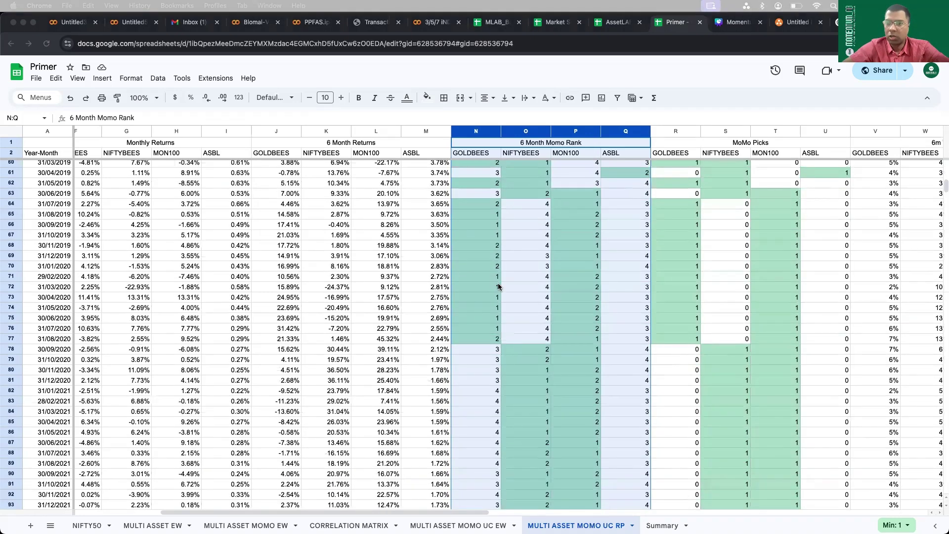
pyautogui.scroll(-5, 500, 295)
pyautogui.scroll(-4, 584, 298)
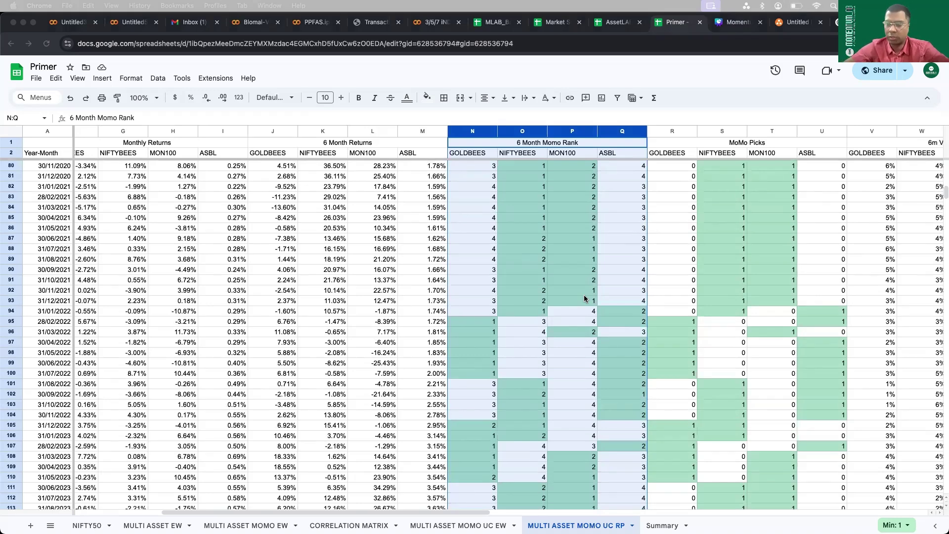
pyautogui.scroll(20, 583, 295)
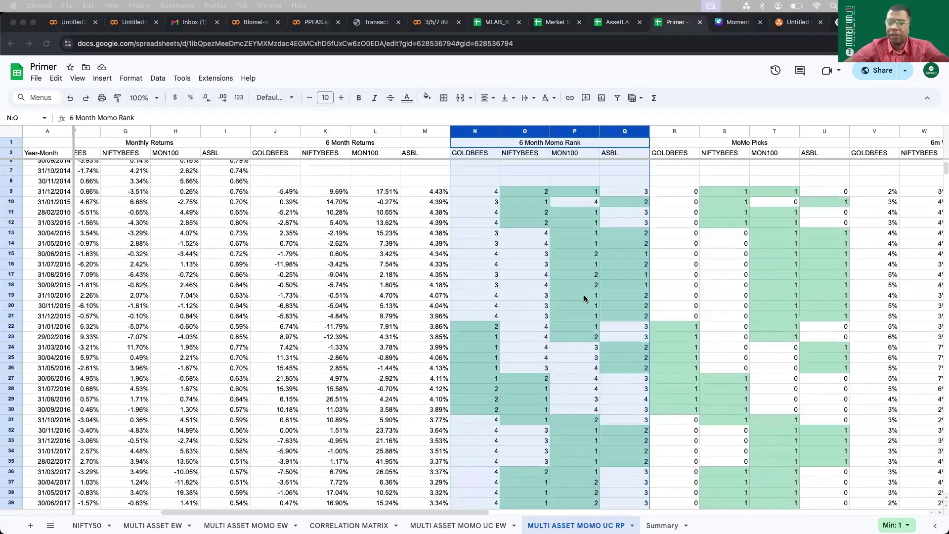
pyautogui.scroll(2, 585, 298)
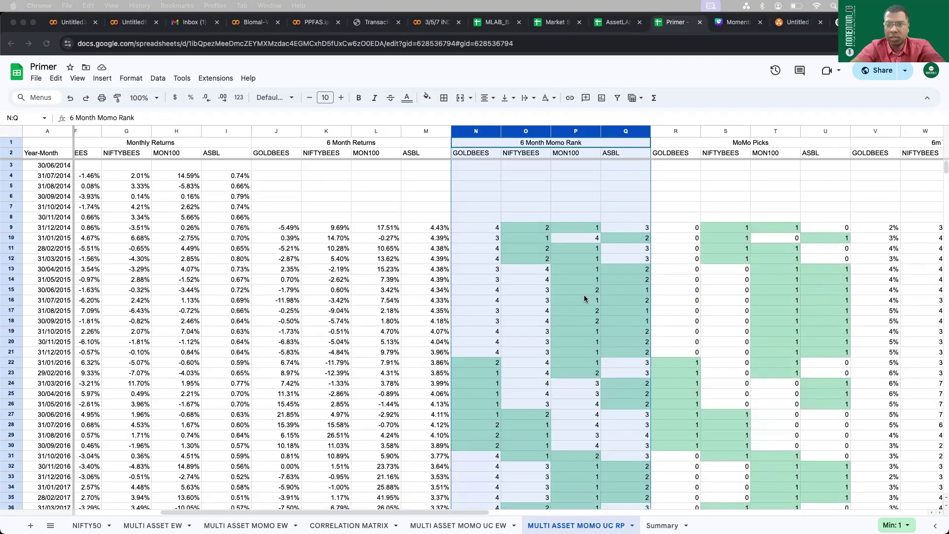
pyautogui.click(797, 22)
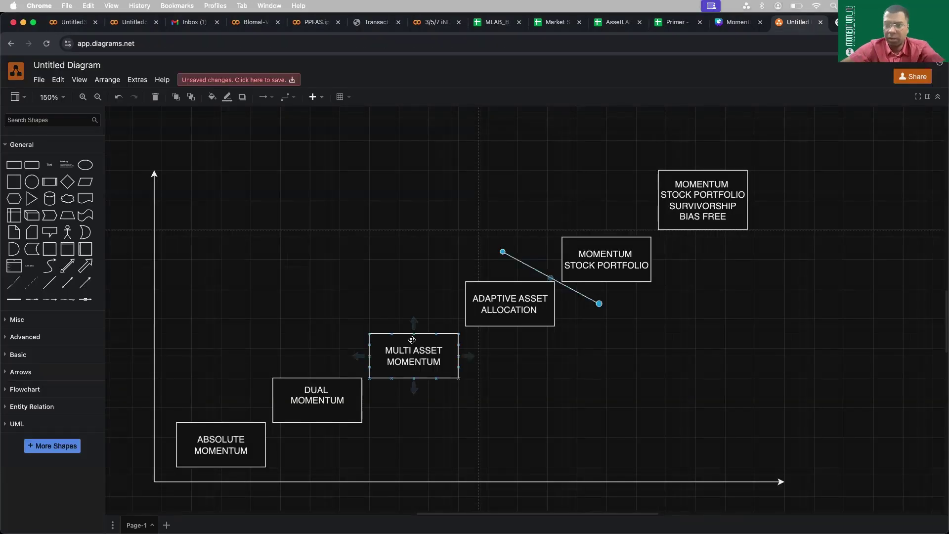
pyautogui.click(674, 21)
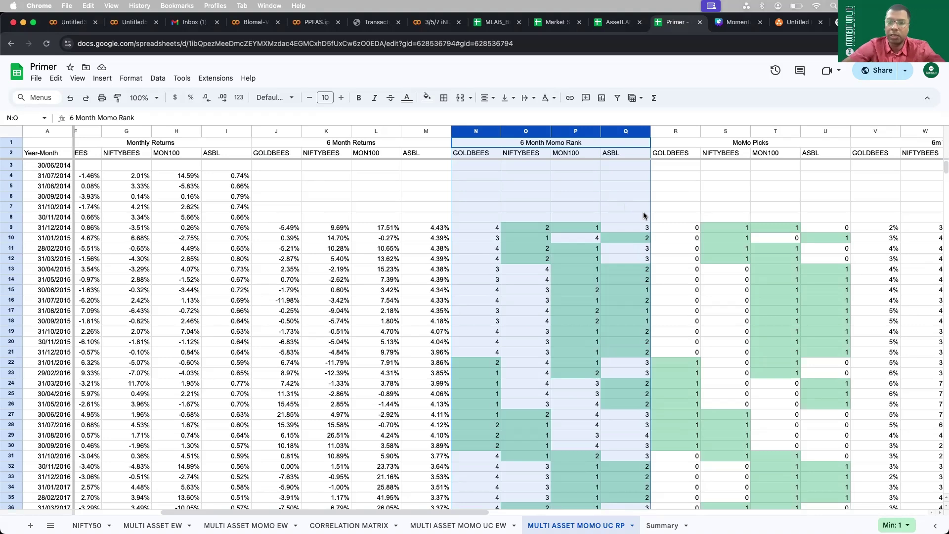
pyautogui.hscroll(6, 644, 215)
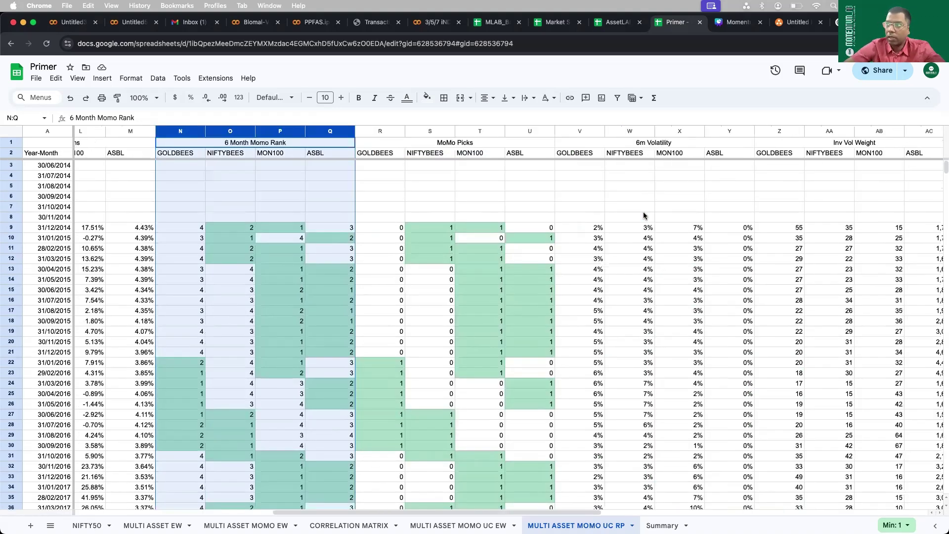
pyautogui.hscroll(2, 644, 215)
pyautogui.click(499, 230)
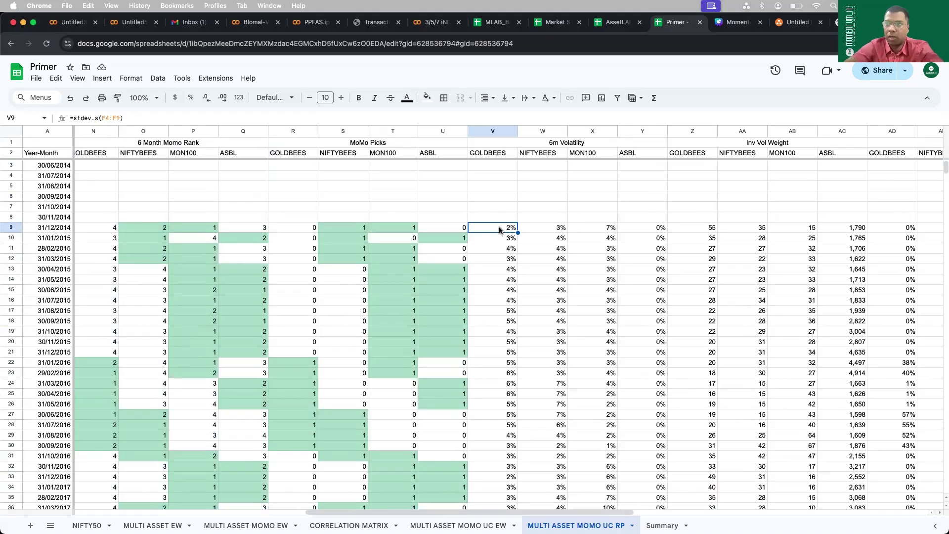
pyautogui.hscroll(-8, 425, 227)
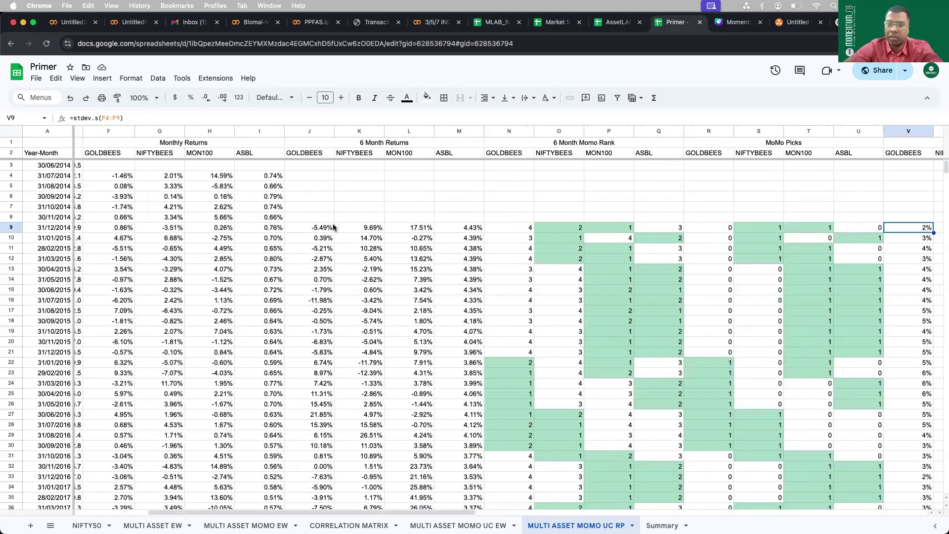
pyautogui.hscroll(13, 333, 227)
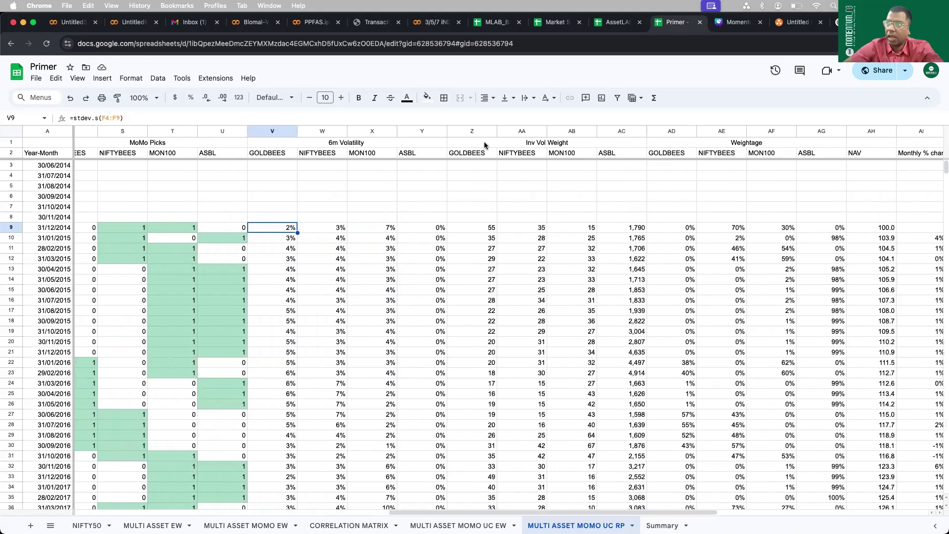
pyautogui.moveTo(450, 131); pyautogui.dragTo(600, 131)
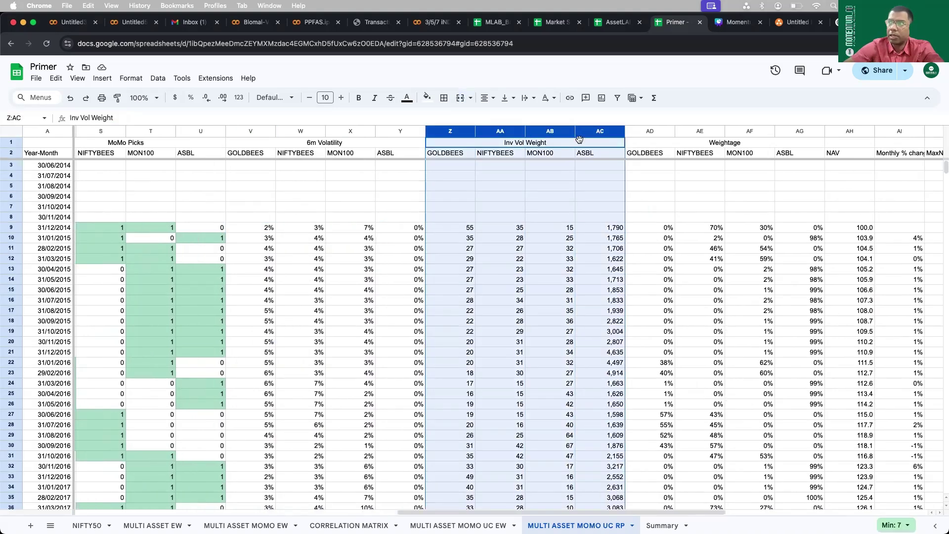
pyautogui.click(450, 229)
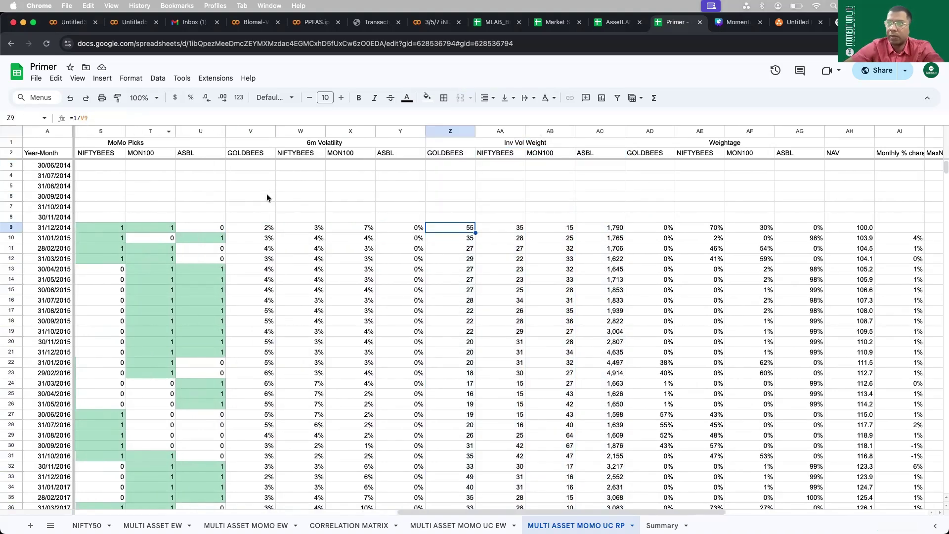
pyautogui.press('Return')
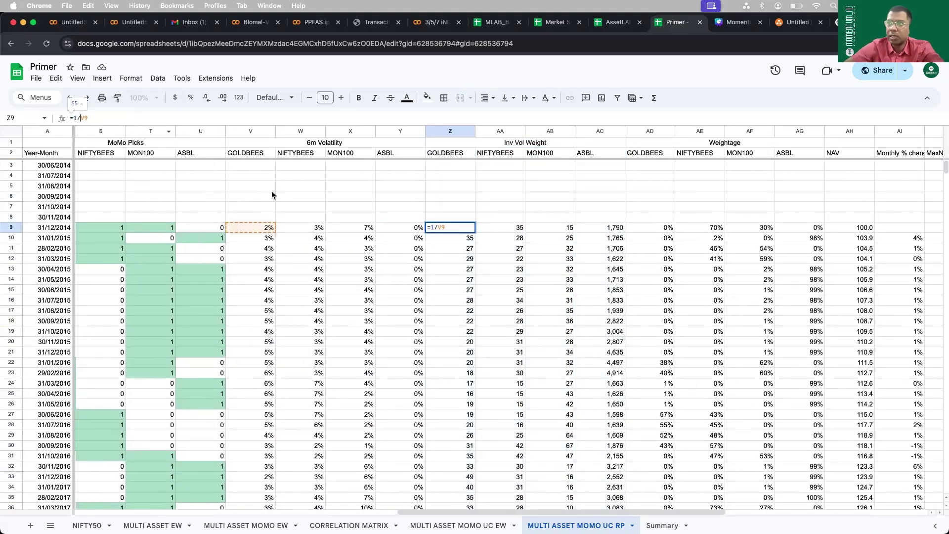
pyautogui.click(263, 230)
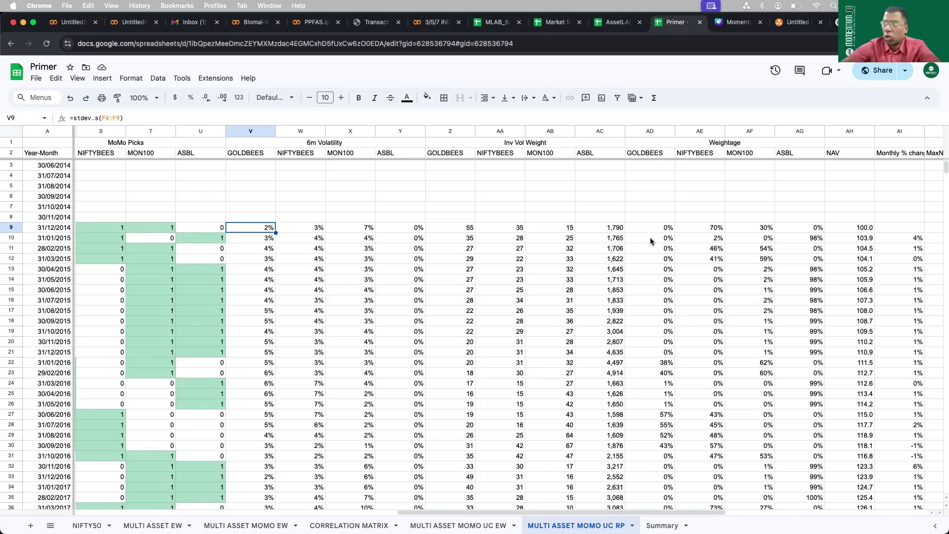
pyautogui.hscroll(5, 651, 237)
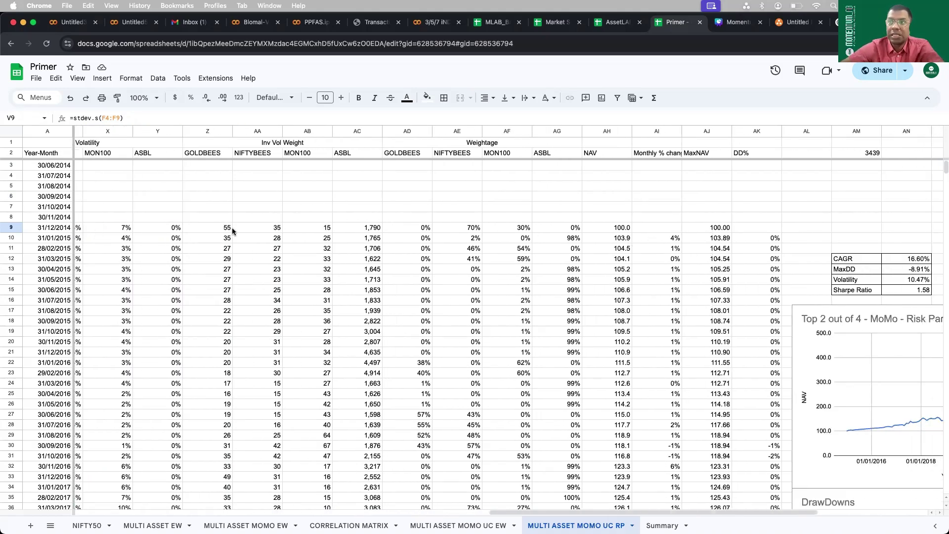
pyautogui.moveTo(232, 227); pyautogui.dragTo(350, 232)
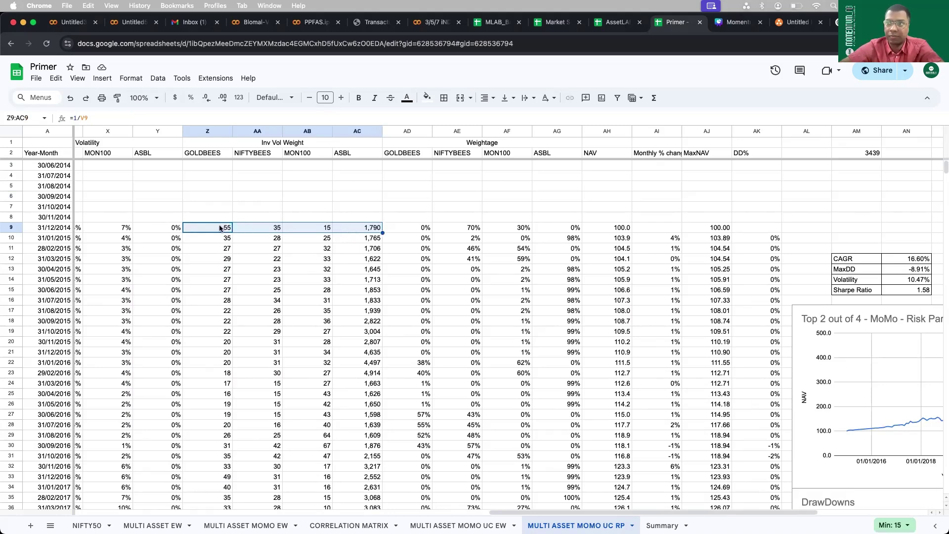
pyautogui.click(357, 228)
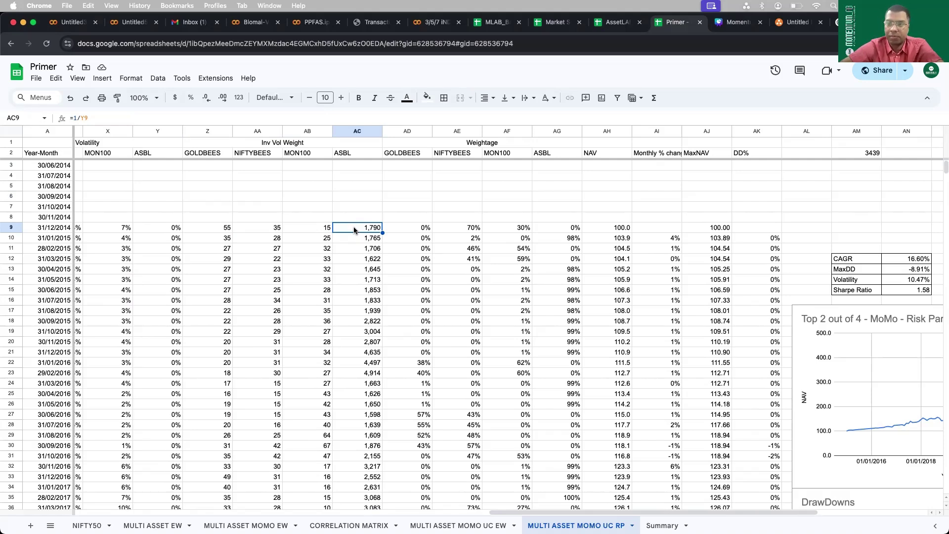
pyautogui.click(297, 227)
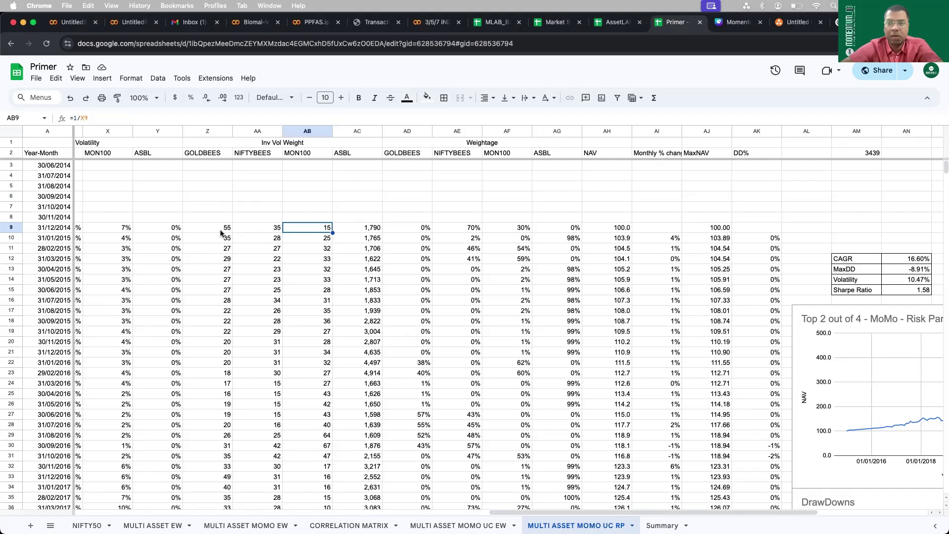
pyautogui.click(218, 230)
pyautogui.click(266, 229)
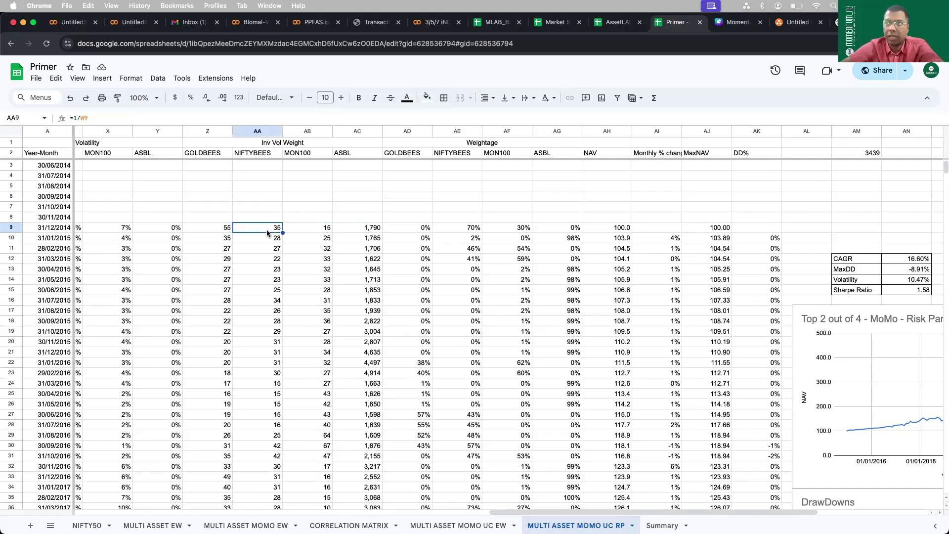
pyautogui.click(312, 228)
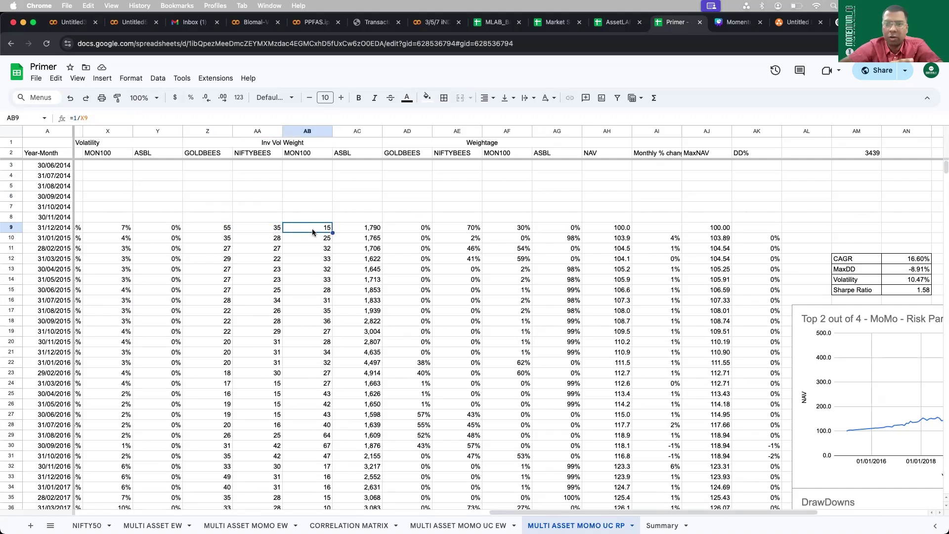
pyautogui.click(360, 227)
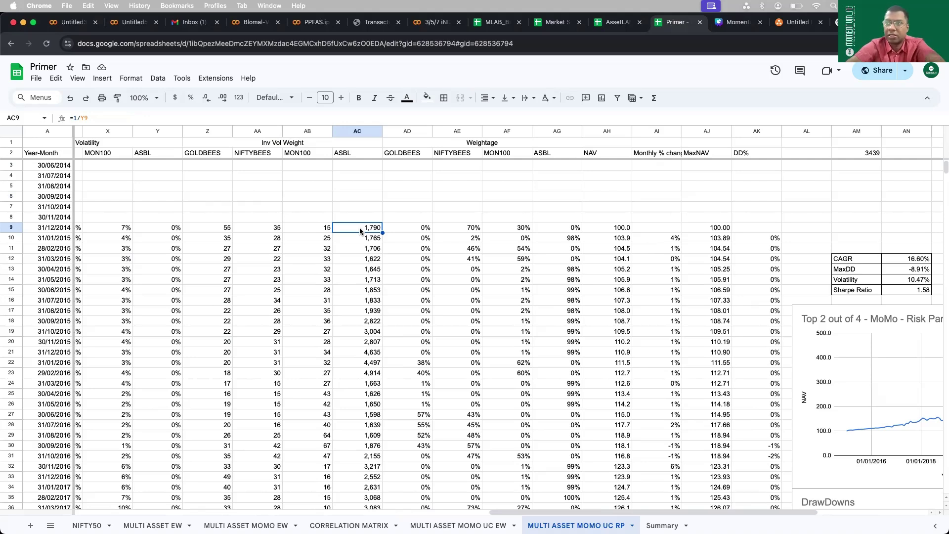
# Step: Select the four Weightage columns AD:AG and look across the surrounding sheet data
pyautogui.hscroll(2, 360, 227)
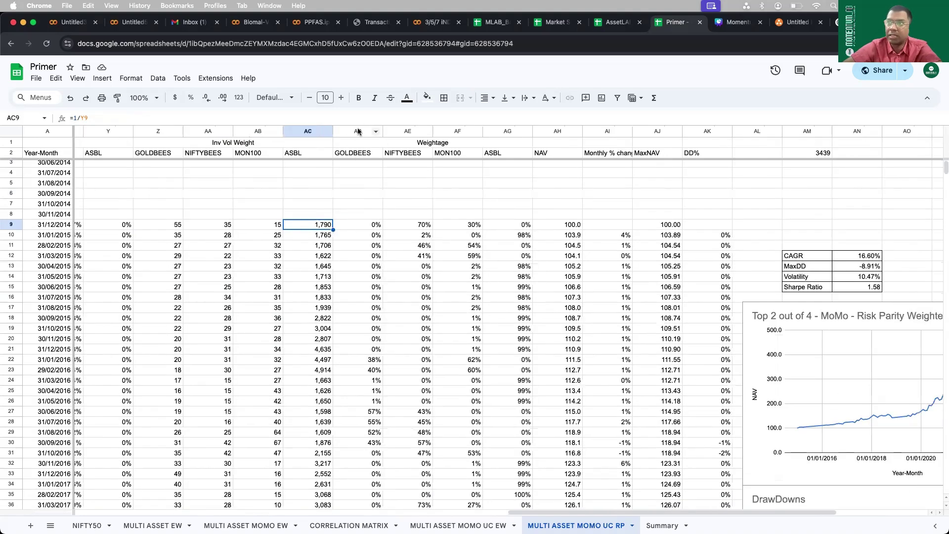
pyautogui.moveTo(358, 131); pyautogui.dragTo(495, 148)
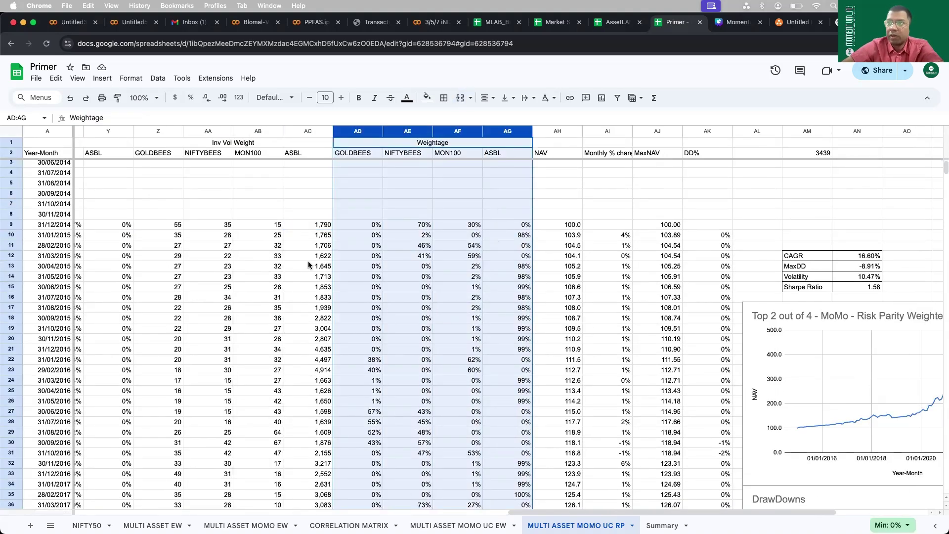
pyautogui.hscroll(-5, 308, 265)
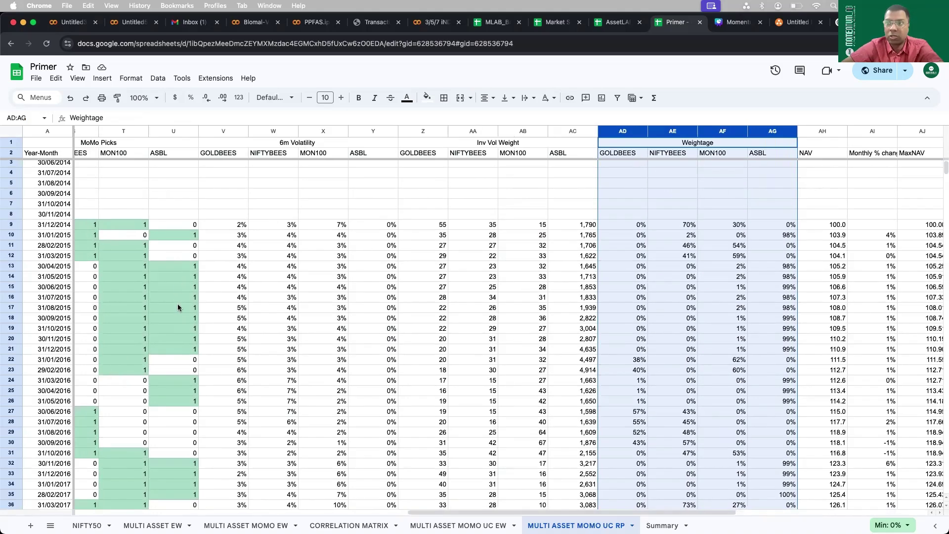
pyautogui.hscroll(1, 178, 306)
pyautogui.hscroll(5, 517, 270)
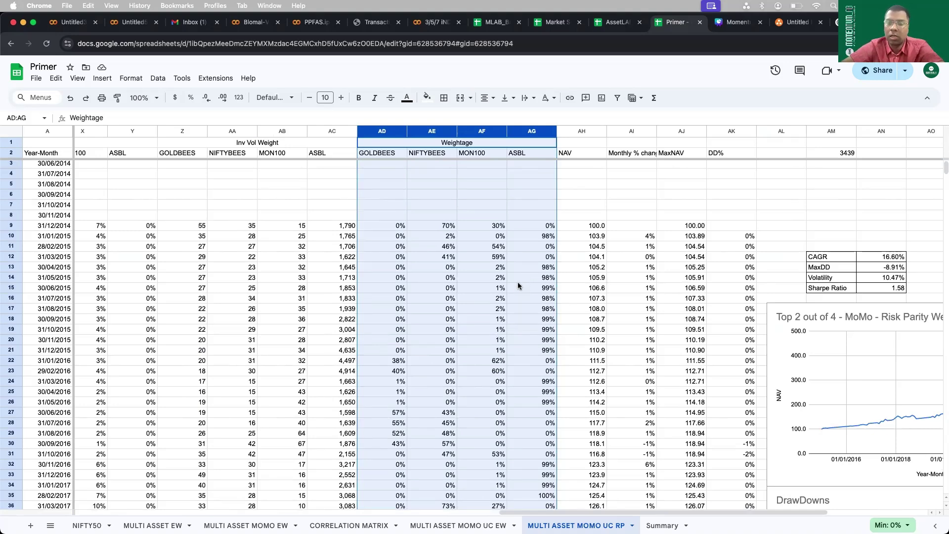
pyautogui.hscroll(-1, 518, 282)
pyautogui.scroll(-4, 502, 296)
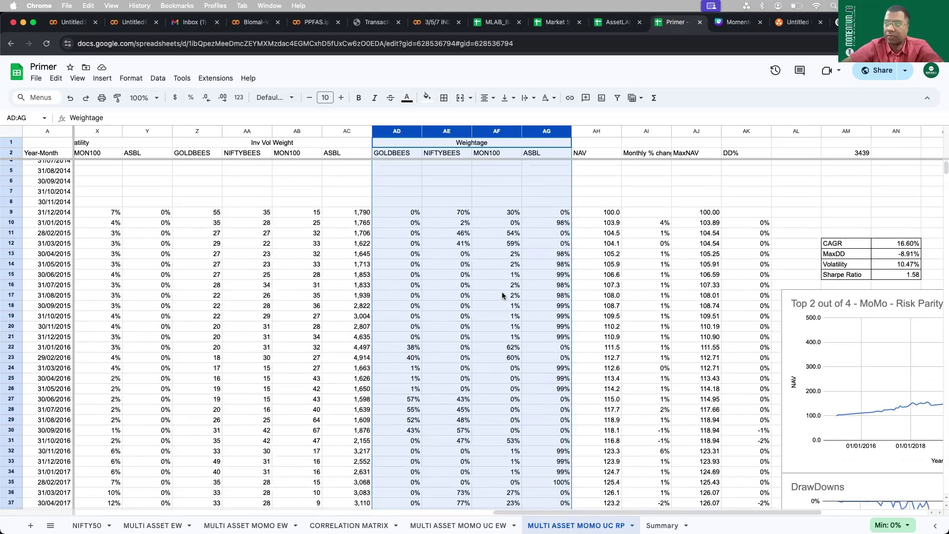
pyautogui.scroll(-1, 503, 295)
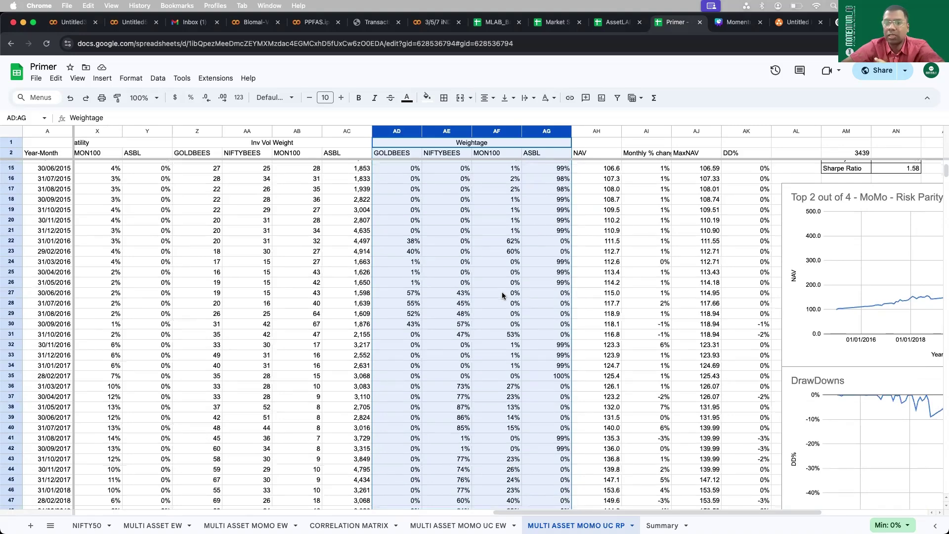
pyautogui.hscroll(-5, 527, 282)
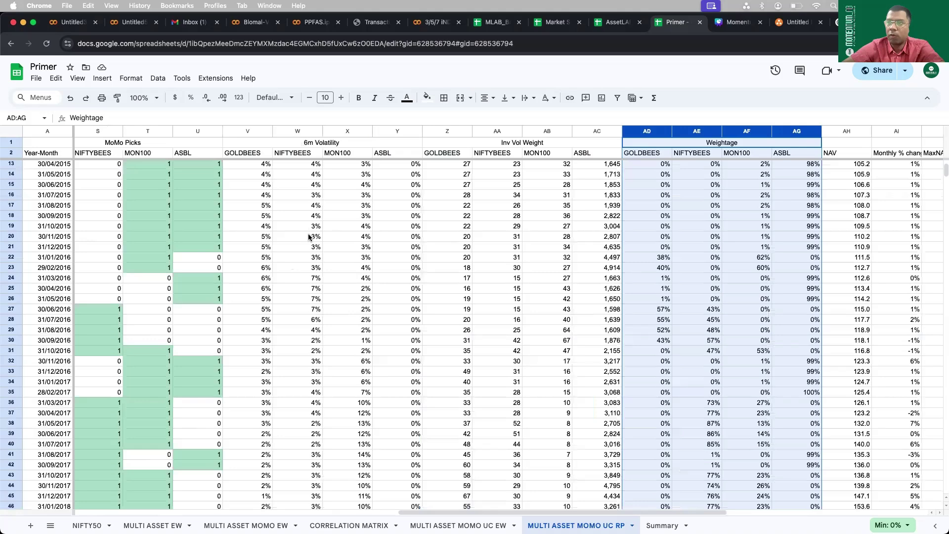
pyautogui.hscroll(-2, 311, 237)
pyautogui.scroll(1, 313, 277)
pyautogui.scroll(-2, 311, 278)
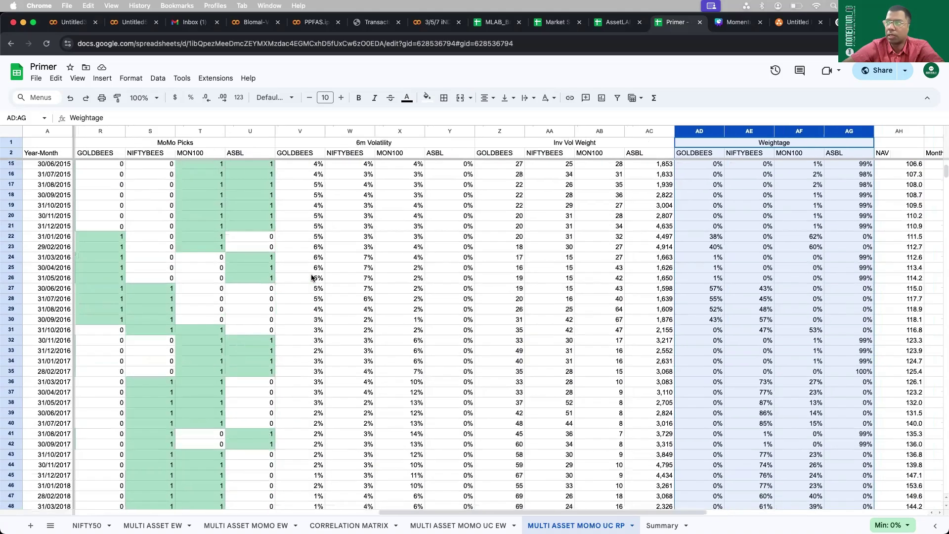
pyautogui.hscroll(8, 487, 253)
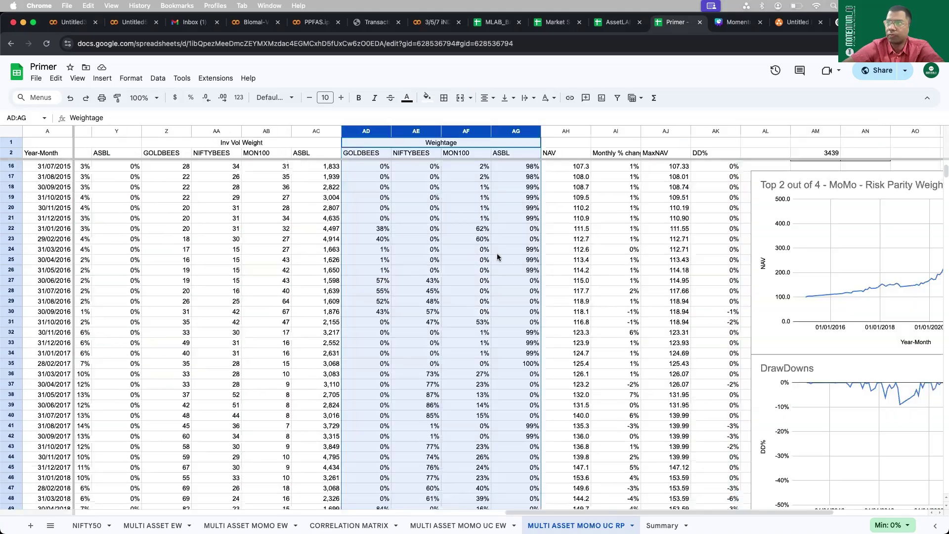
# Step: Show the ASBL, GOLDBEES and MON100 Weightage formulas, ending on GOLDBEES for January 2016
pyautogui.click(523, 219)
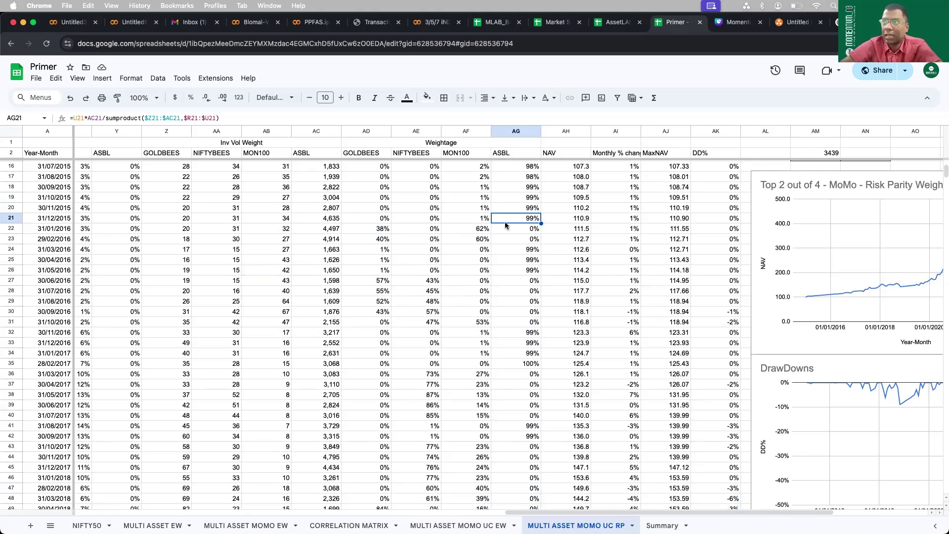
pyautogui.click(367, 230)
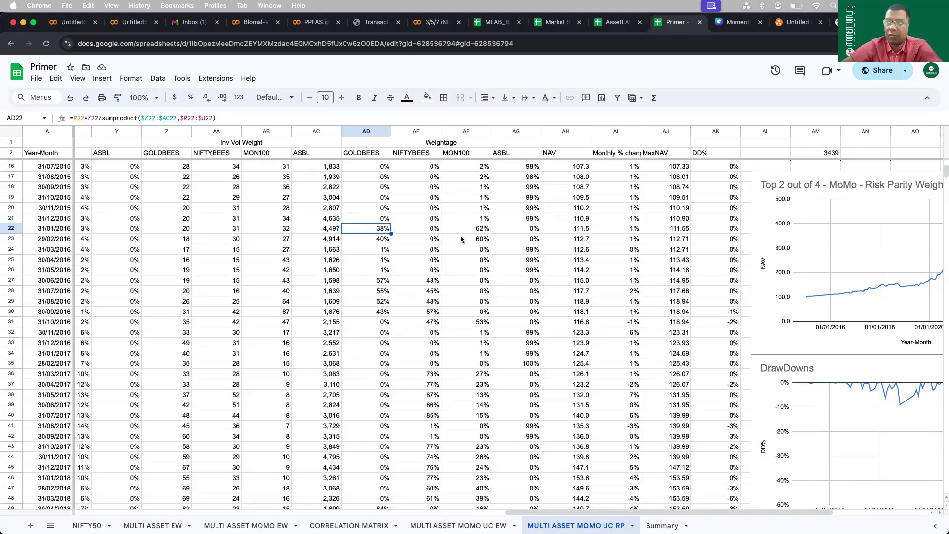
pyautogui.click(464, 238)
pyautogui.click(374, 231)
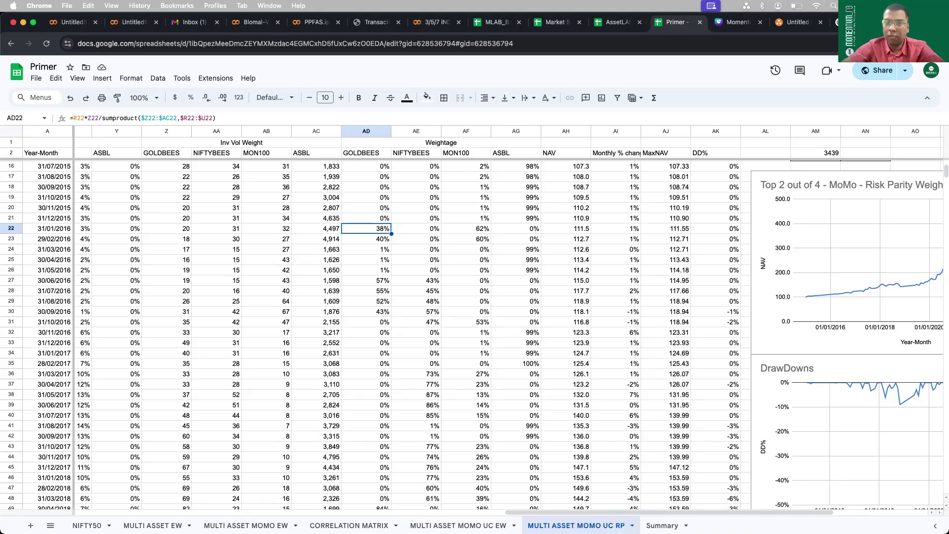
# Step: Maximize the ChatGPT window showing the Portfolio Allocation Over Time chart, then show all open windows
pyautogui.press('super+grave')
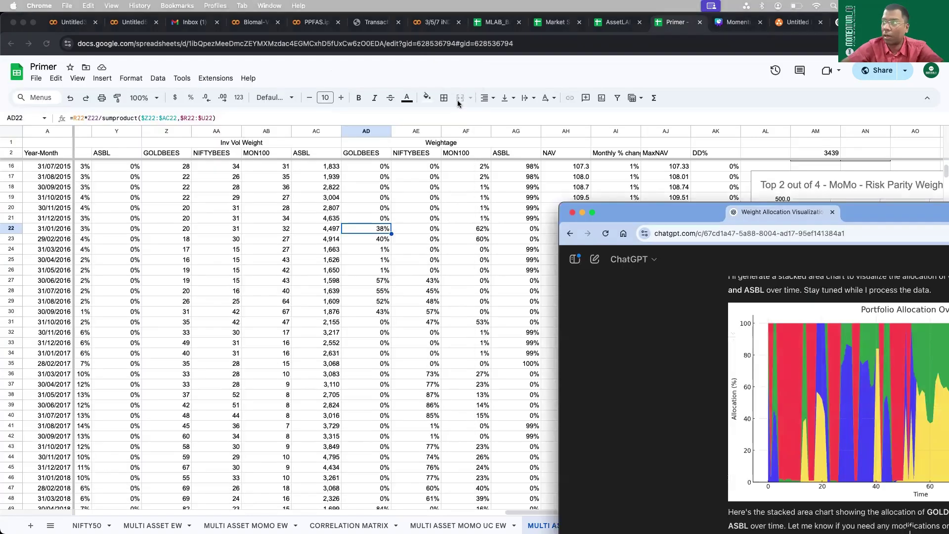
pyautogui.doubleClick(765, 217)
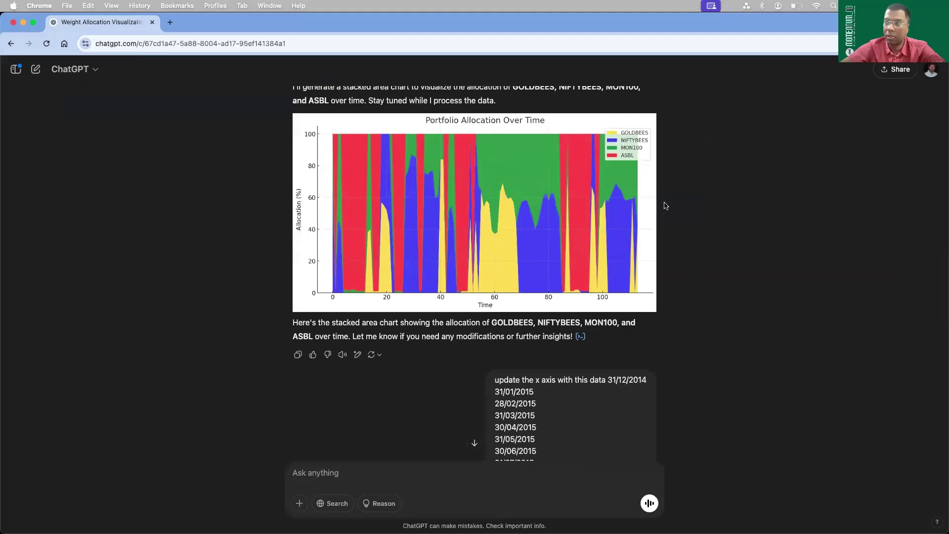
pyautogui.scroll(3, 667, 206)
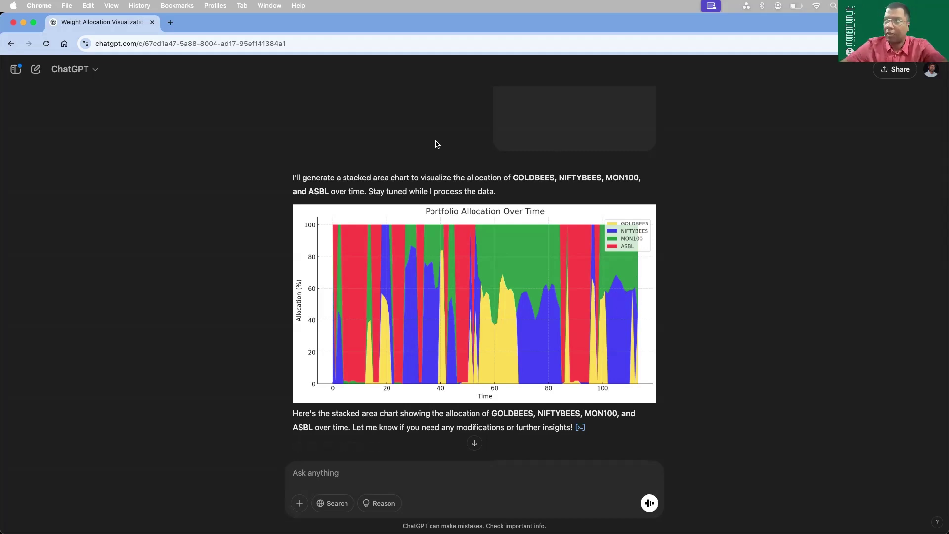
pyautogui.hotkey('ctrl', 'Up')
pyautogui.click(509, 239)
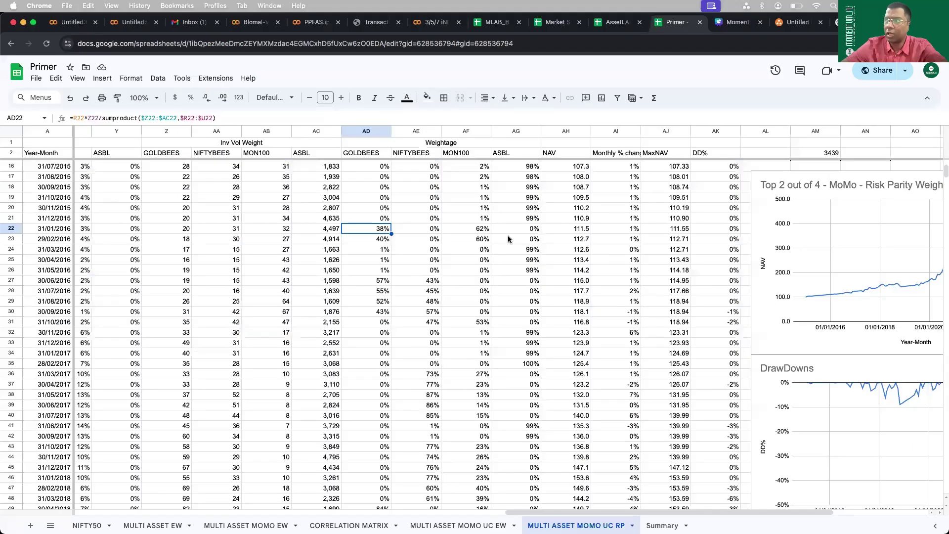
pyautogui.hscroll(5, 508, 237)
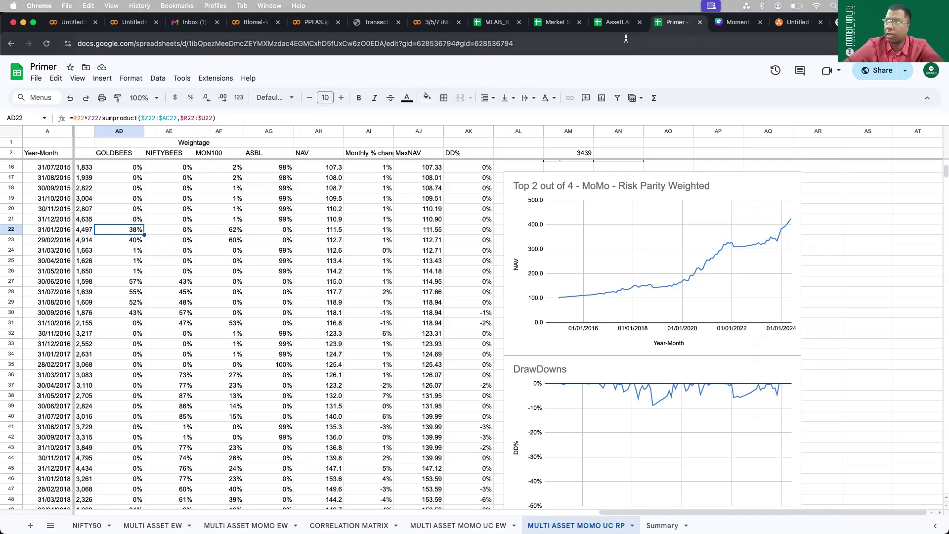
pyautogui.click(617, 22)
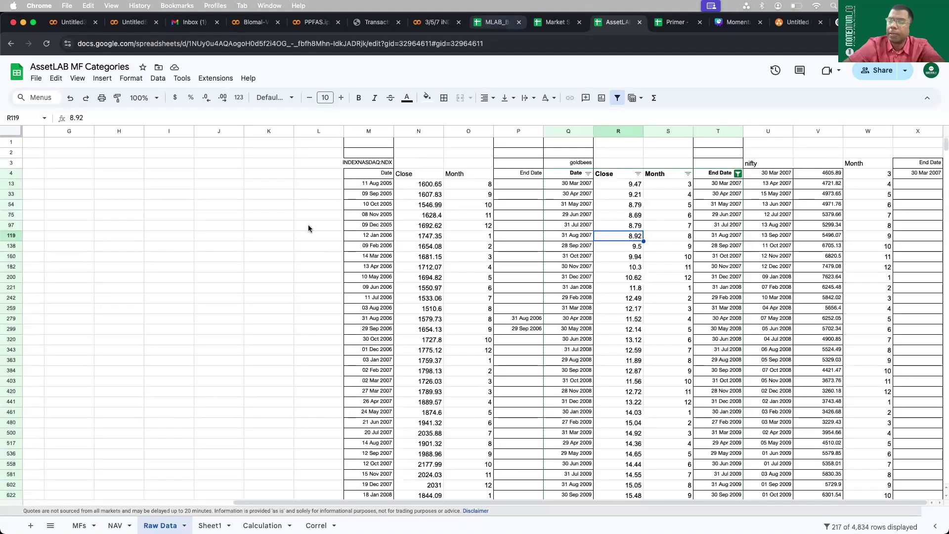
pyautogui.click(494, 24)
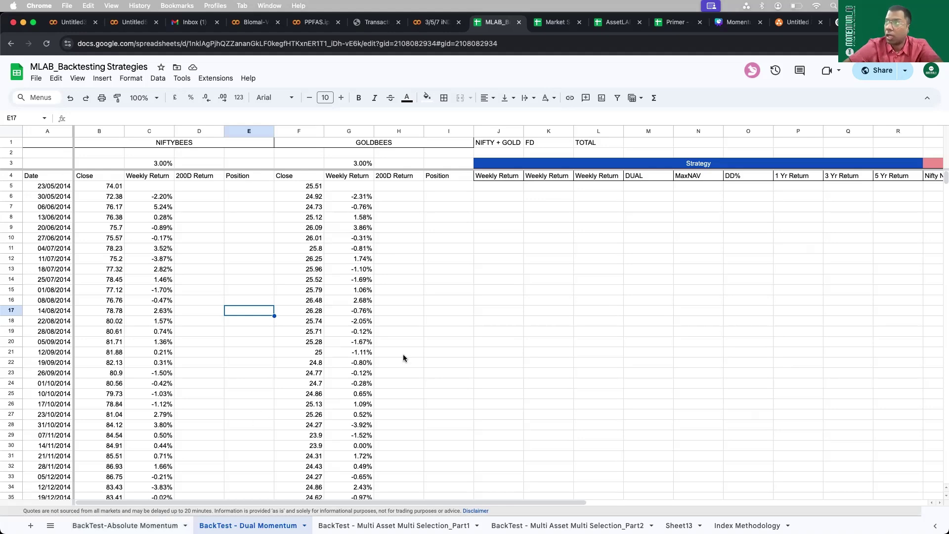
pyautogui.click(674, 28)
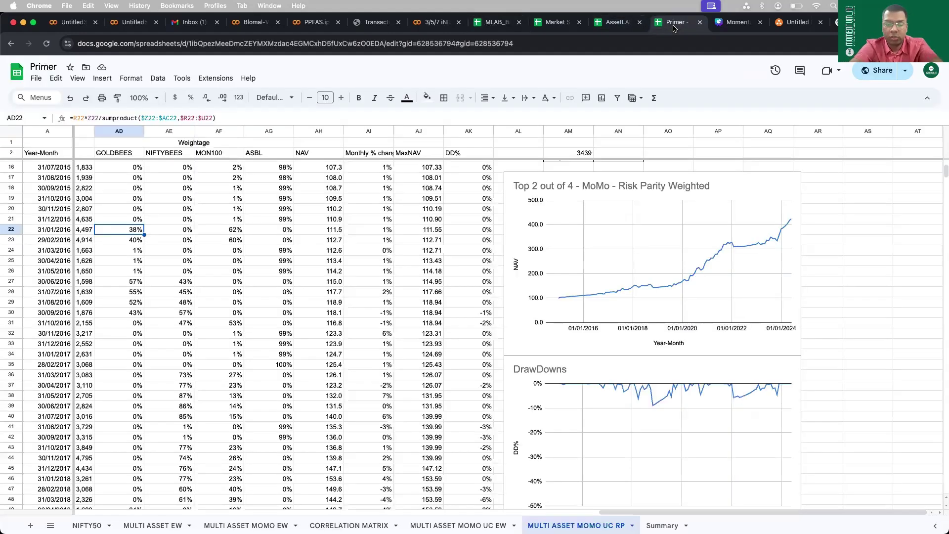